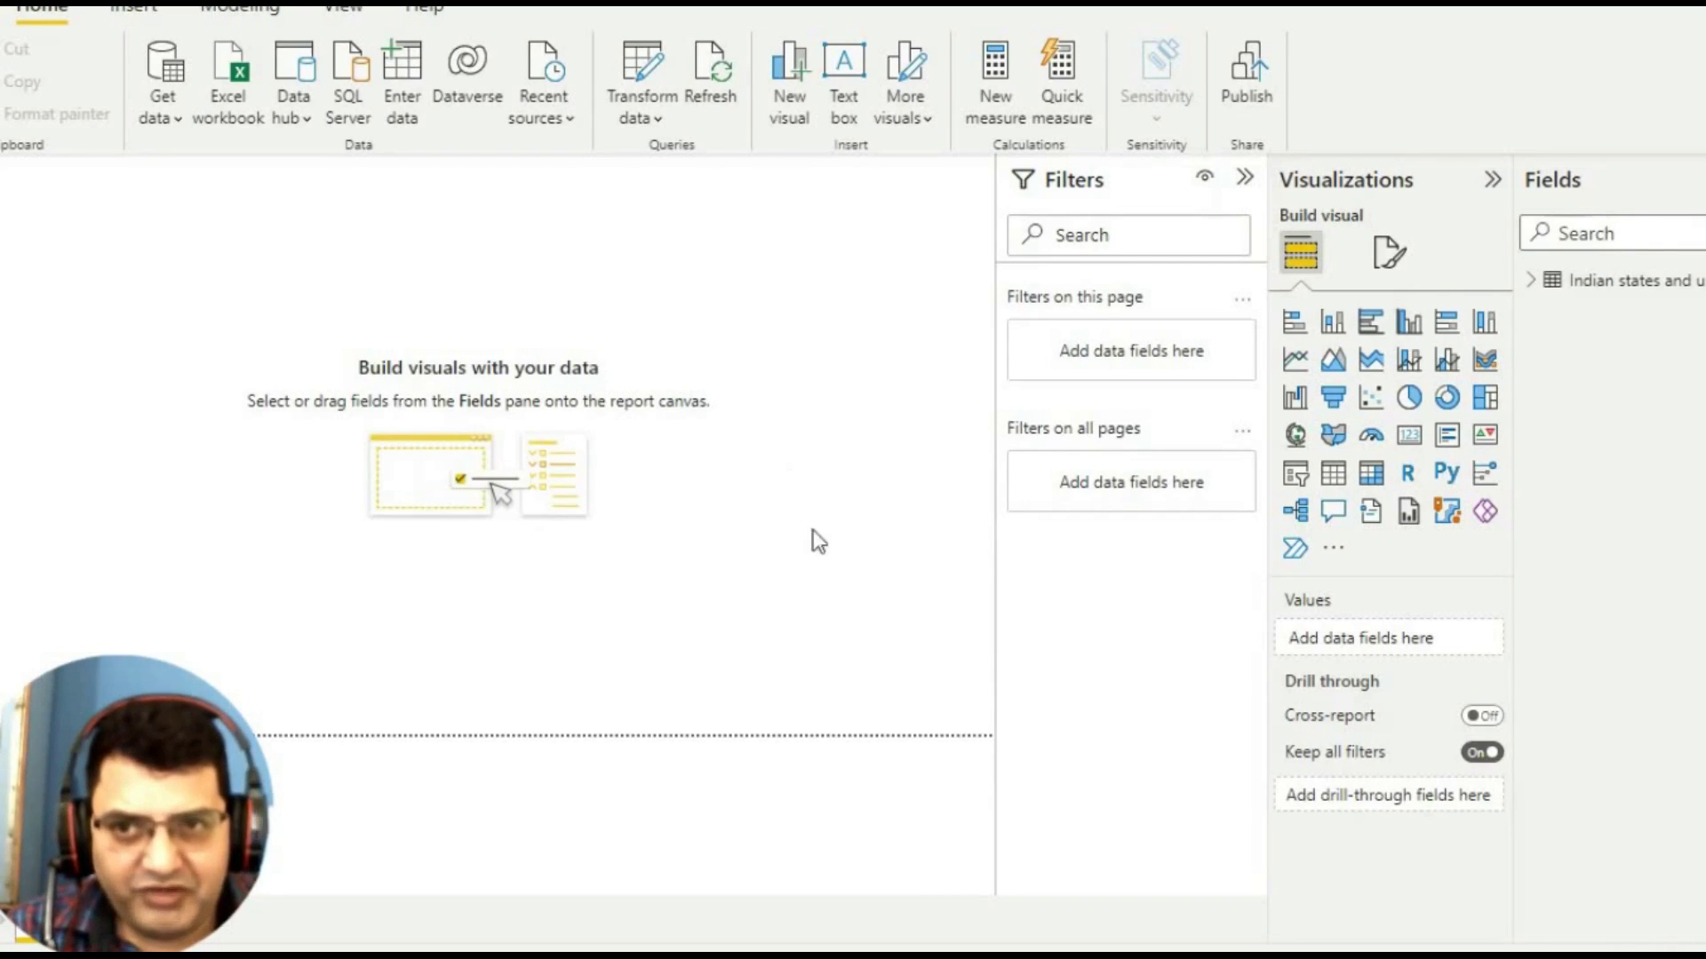
- Expand the Indian states table to list GDP, PER CAPTIA, PPP, Rank and State/Union fields
click(1530, 281)
click(1531, 282)
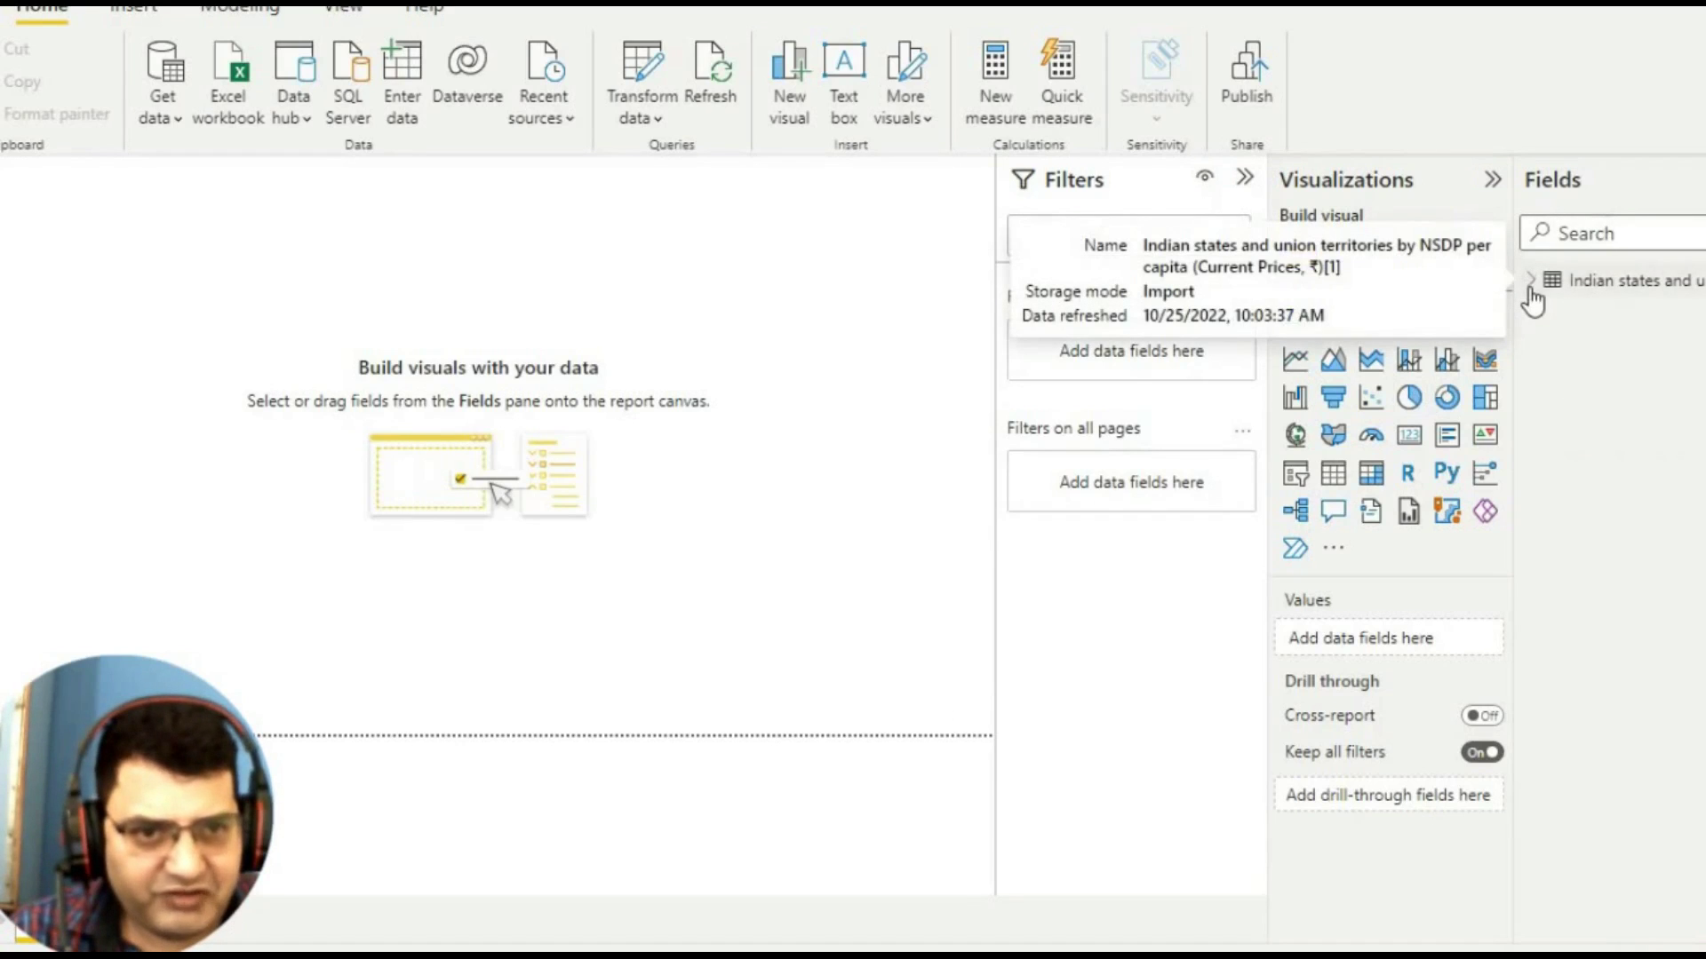
click(1530, 281)
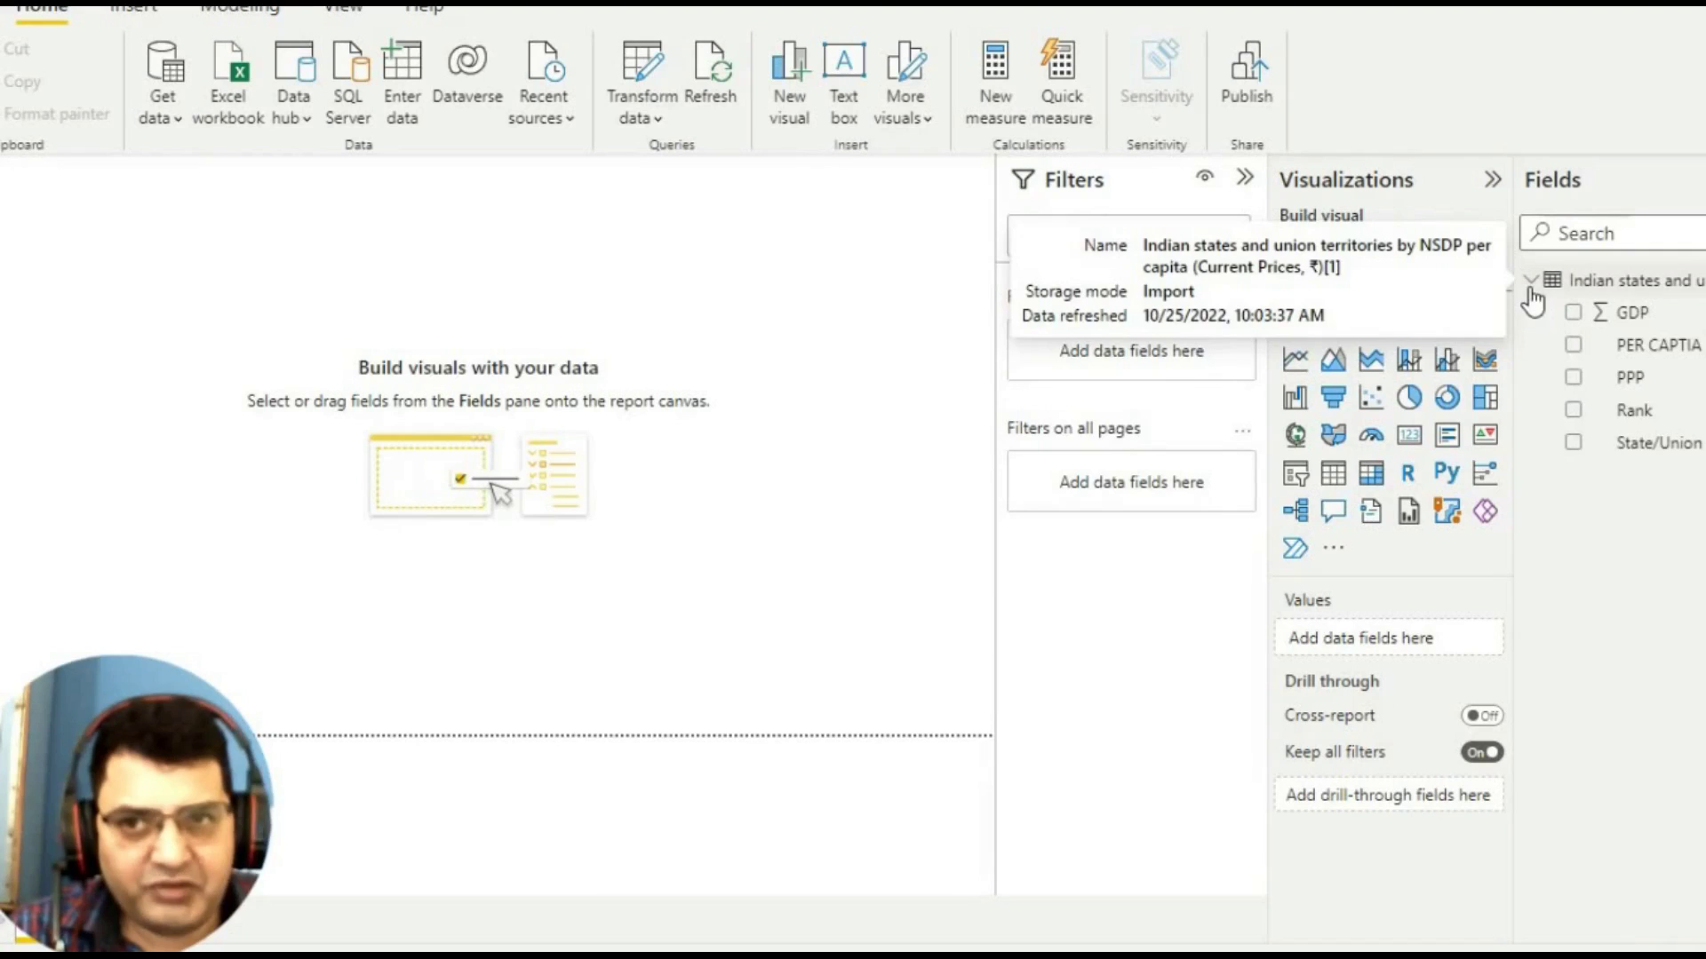
- Browse the Get data source list, then close it without importing anything
click(167, 121)
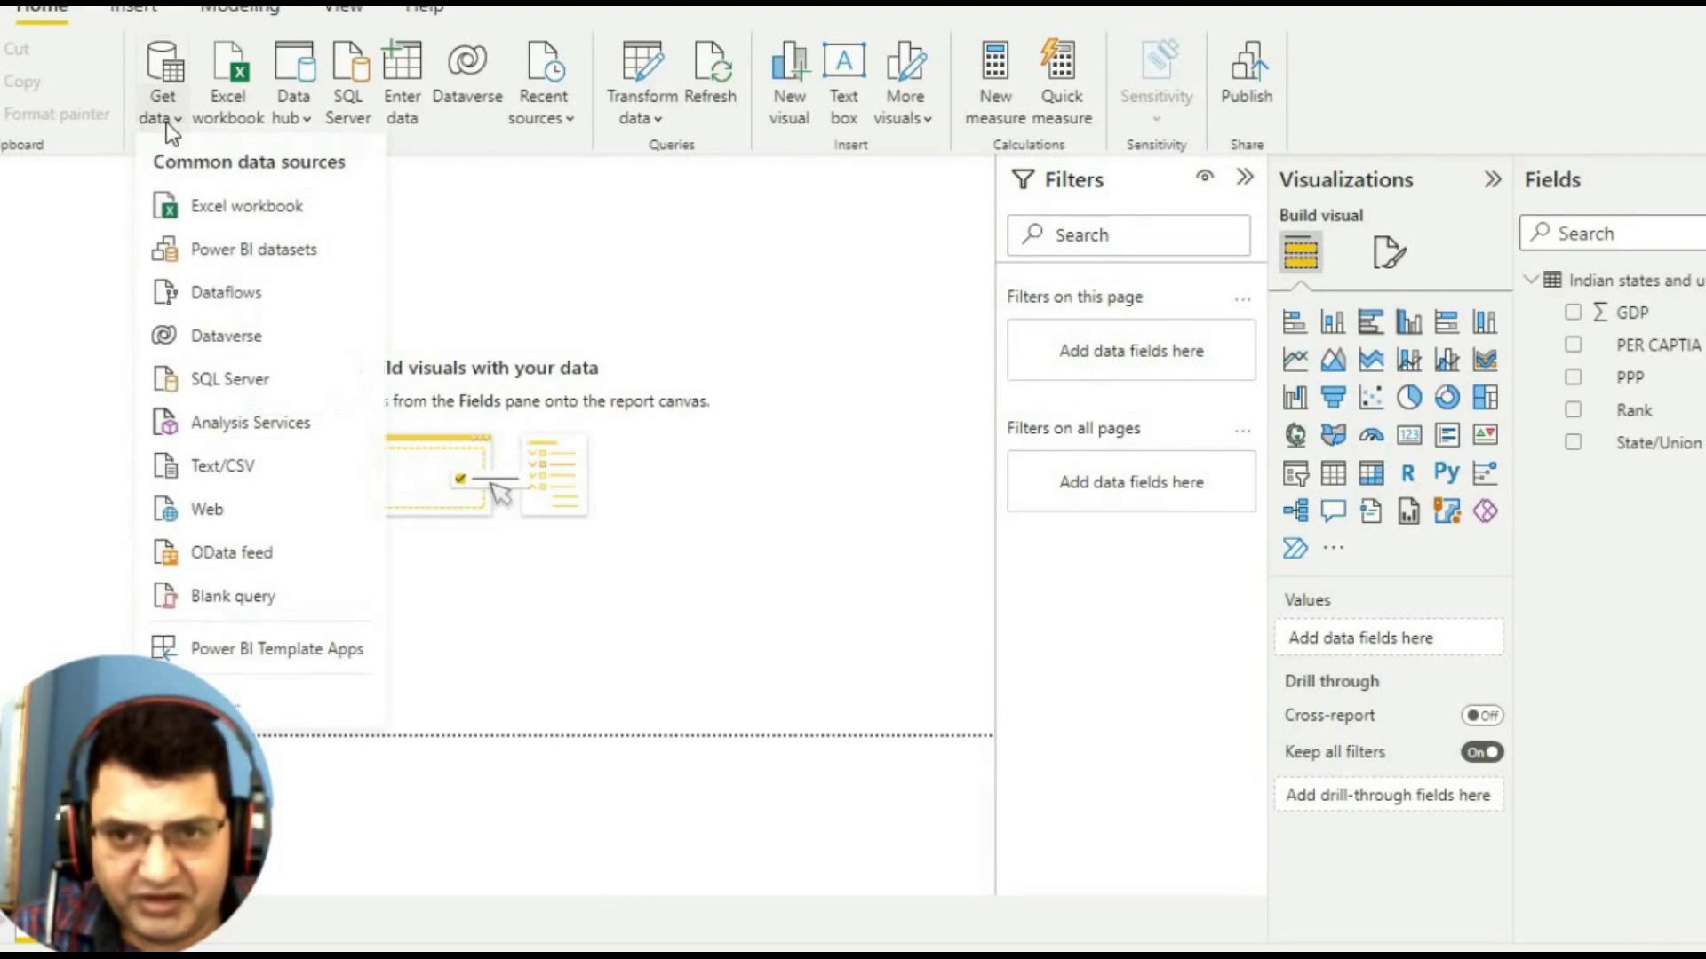
click(222, 510)
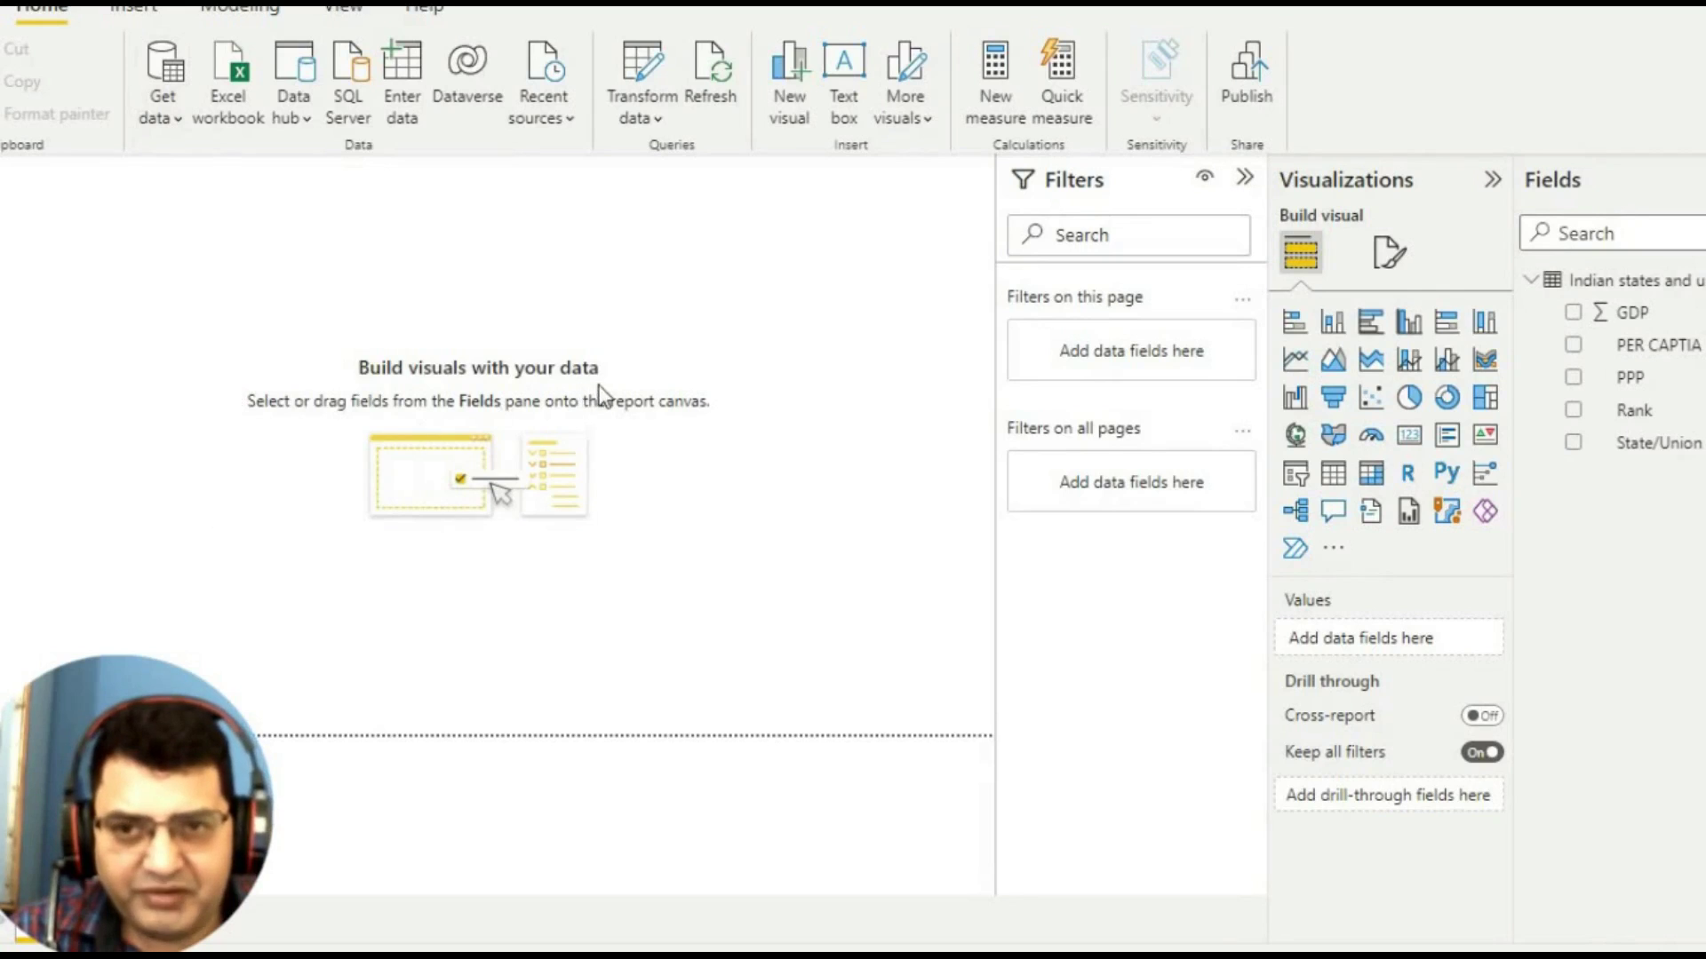
click(161, 126)
click(638, 302)
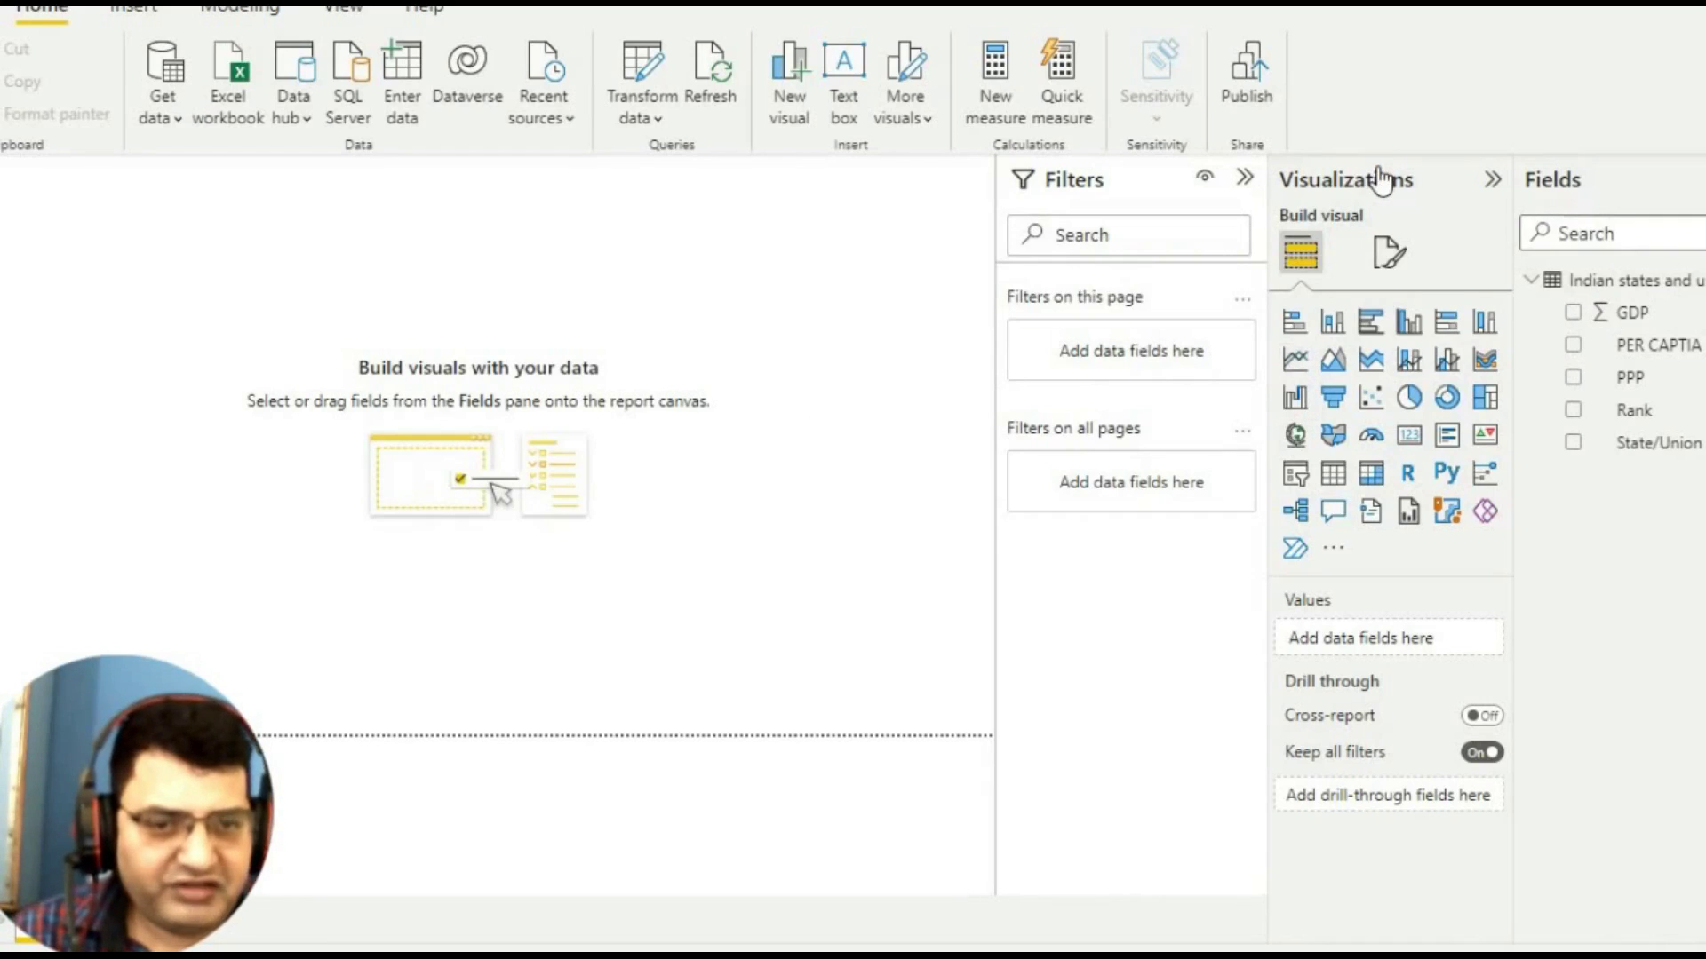
- Add a map visual sized to fill the canvas with State/Union Territory as its Location
click(1297, 436)
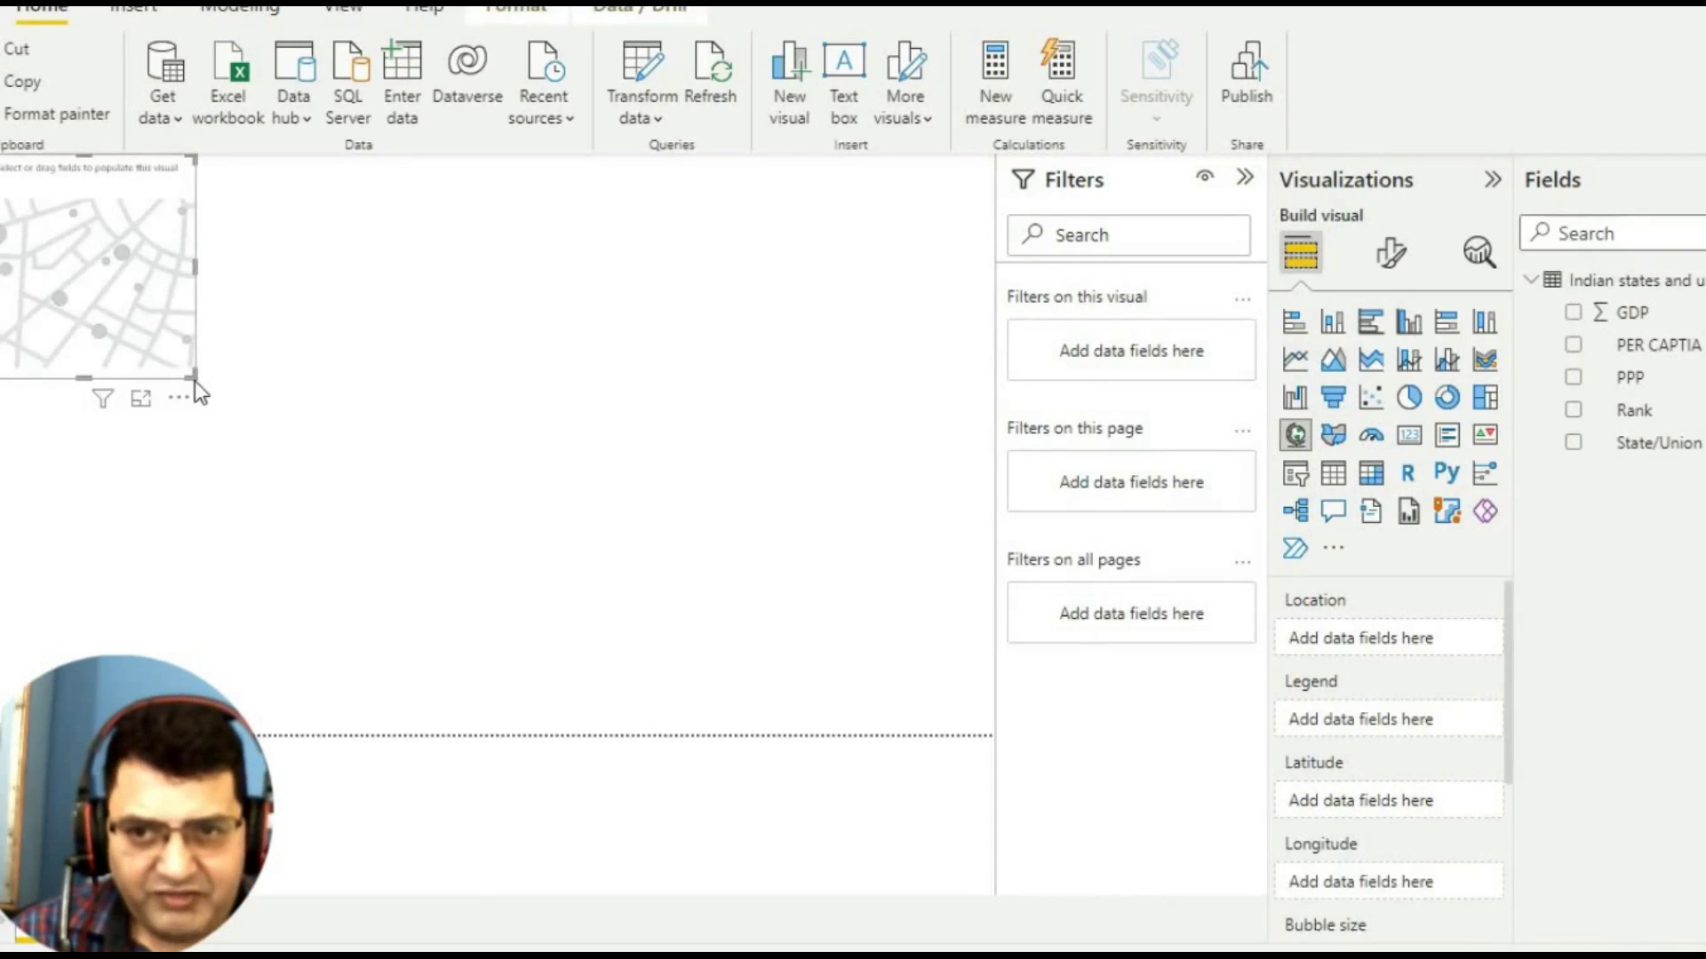
drag(194, 381, 1057, 728)
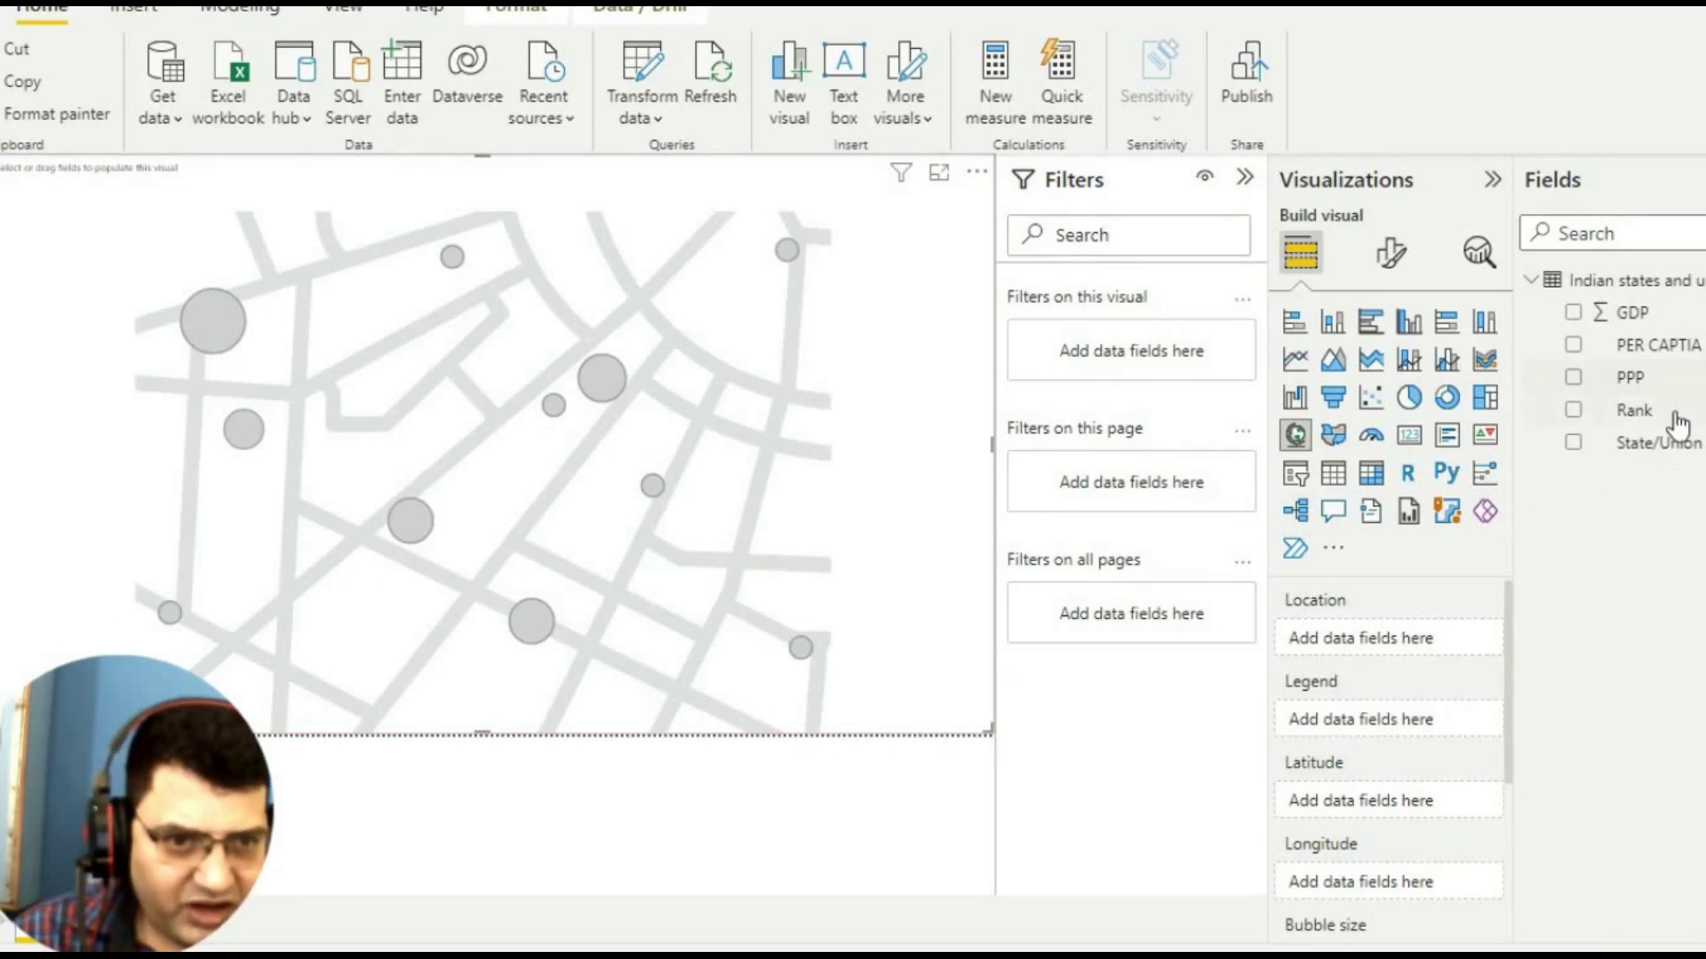
drag(1662, 442, 1416, 654)
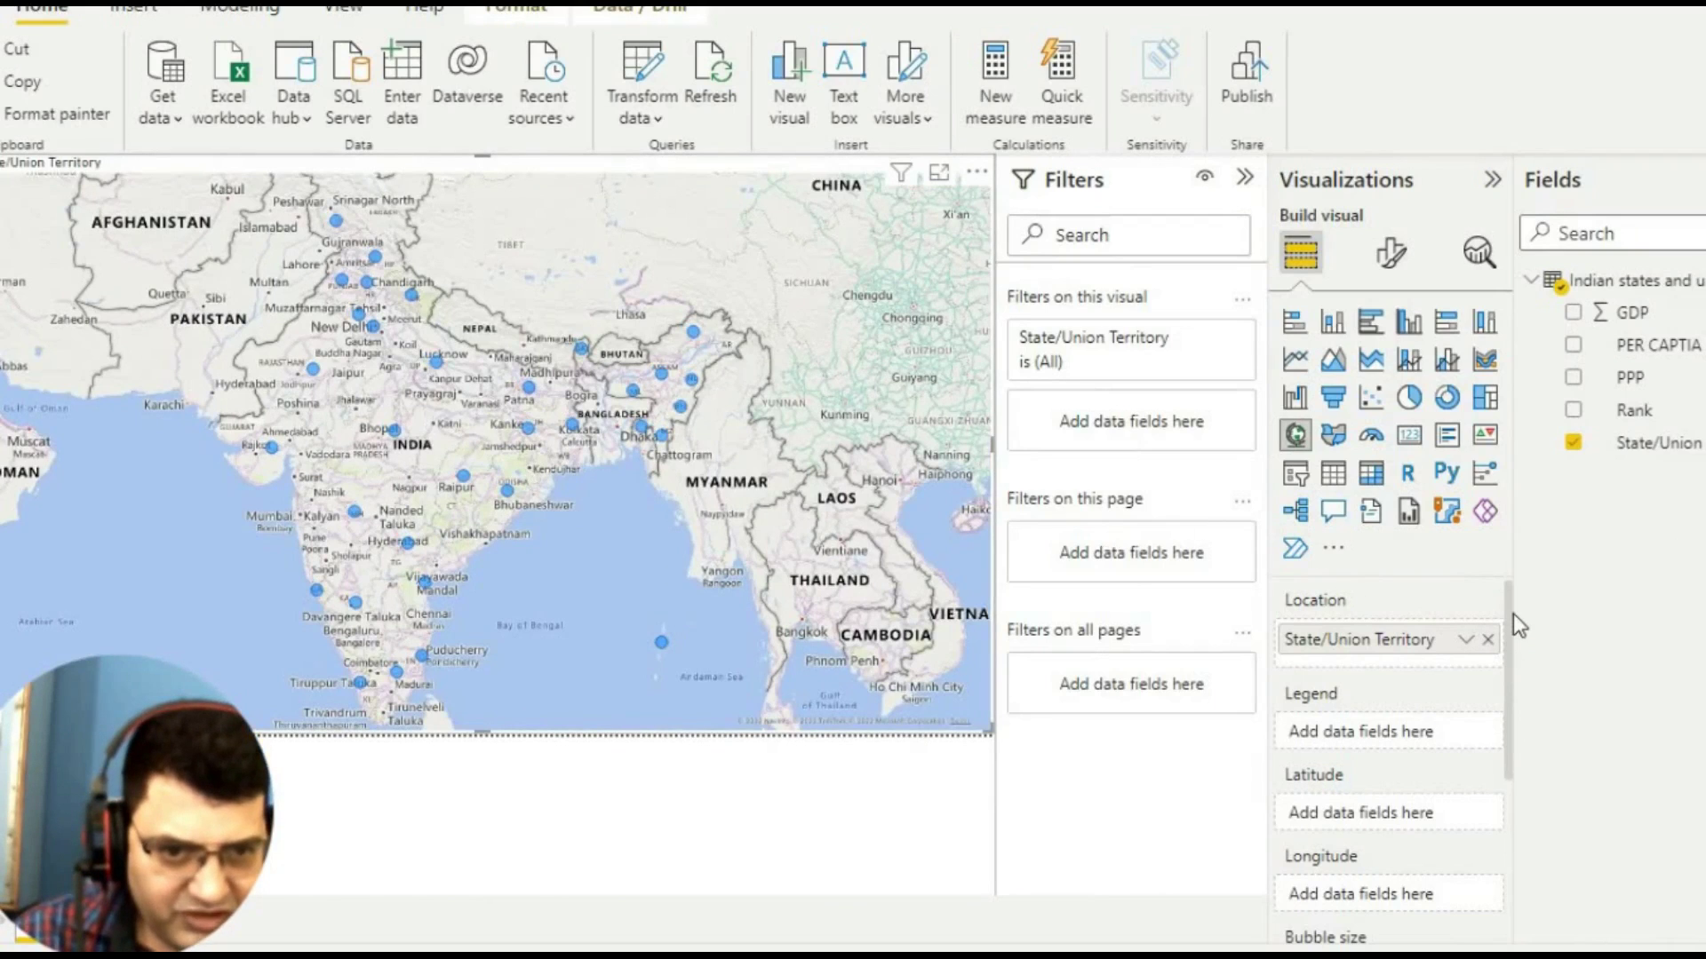
mouse_move(1510, 610)
mouse_down()
mouse_move(1504, 641)
mouse_move(1494, 611)
mouse_up()
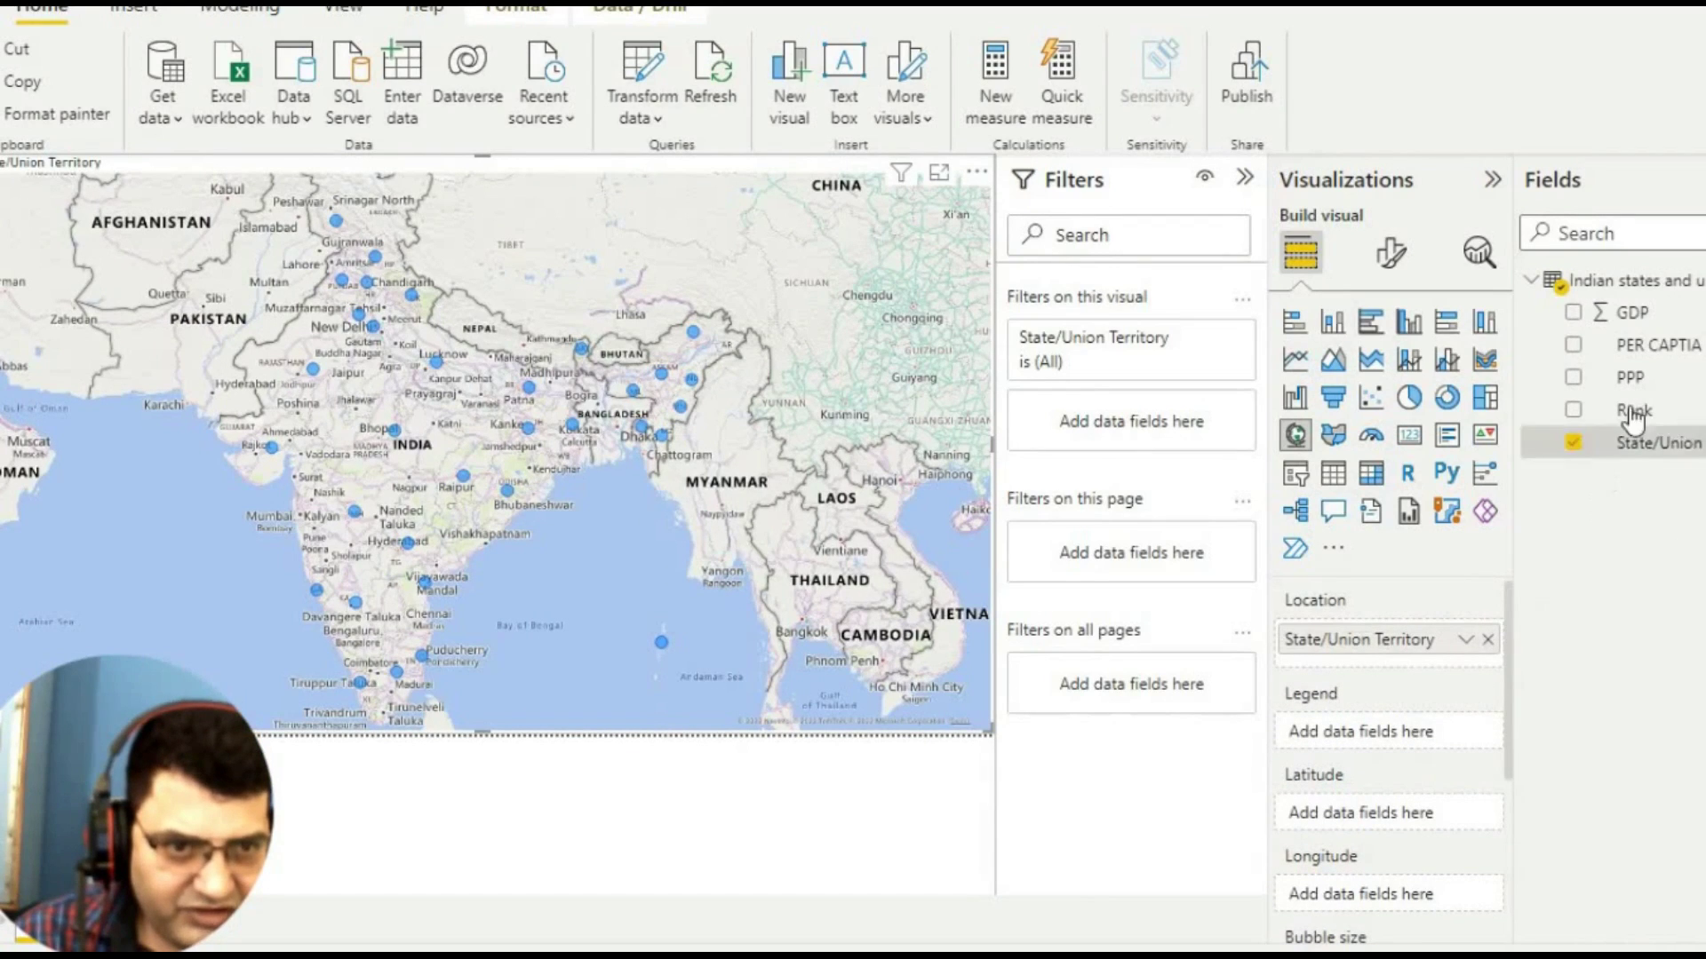
- Put PER CAPTIA in Legend and GDP in Bubble size, then switch the map legend off
drag(1634, 356, 1387, 733)
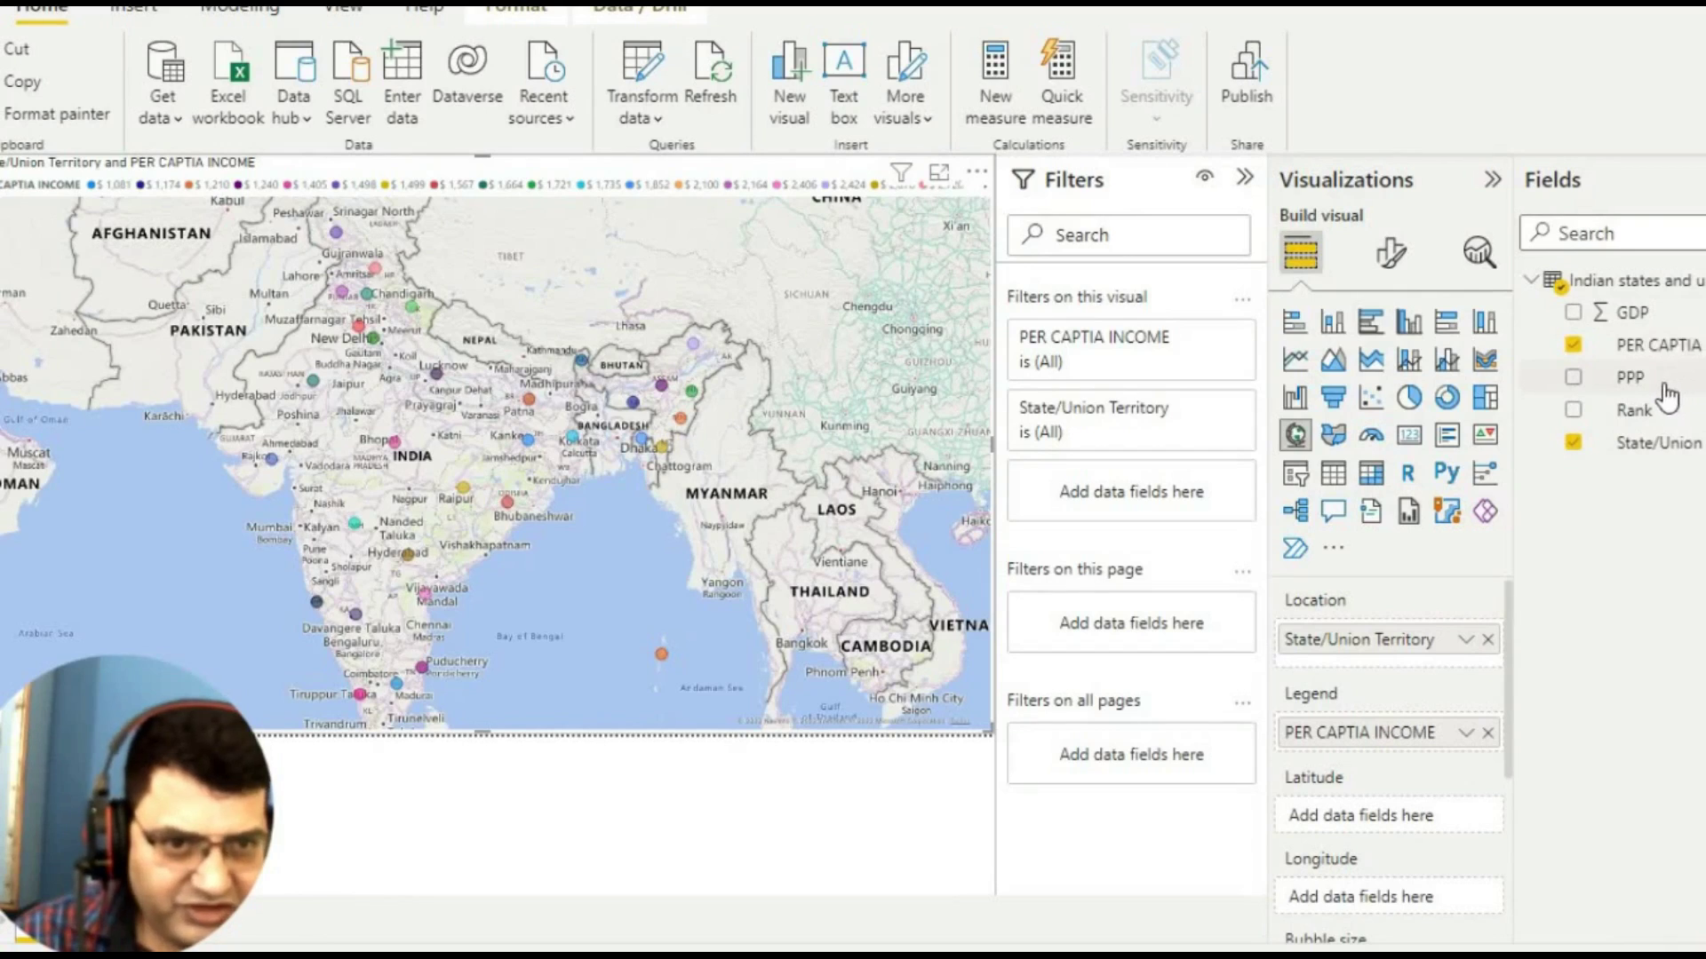
drag(1627, 314, 1538, 477)
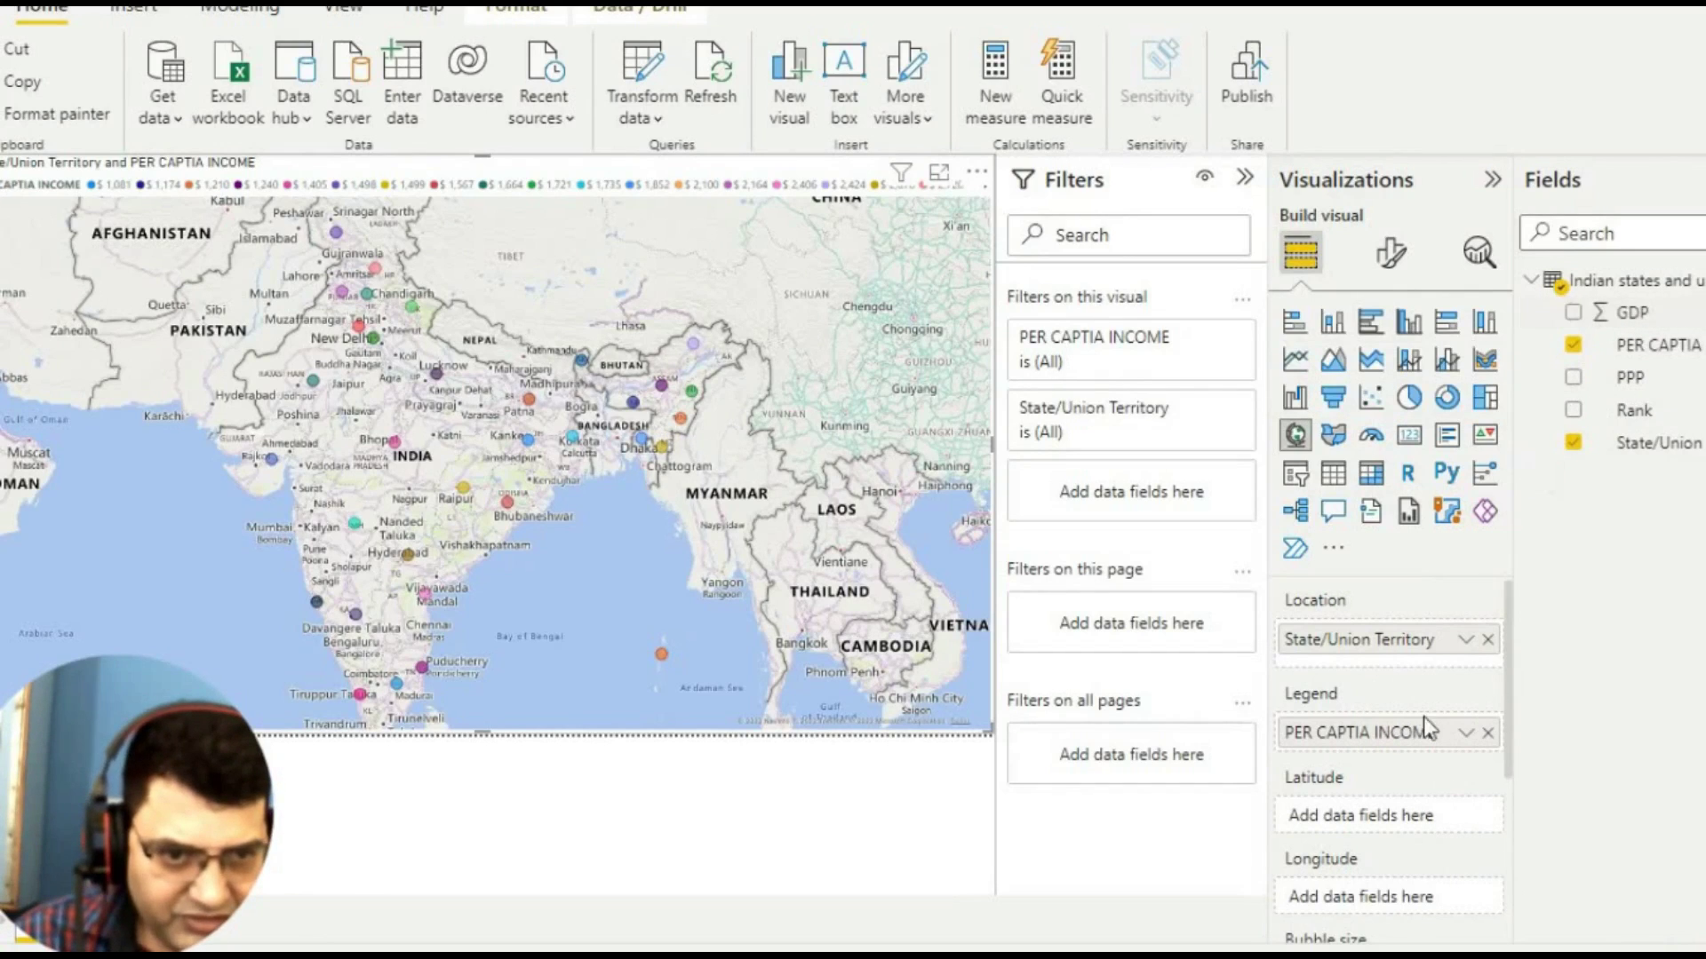
drag(1510, 608, 1459, 730)
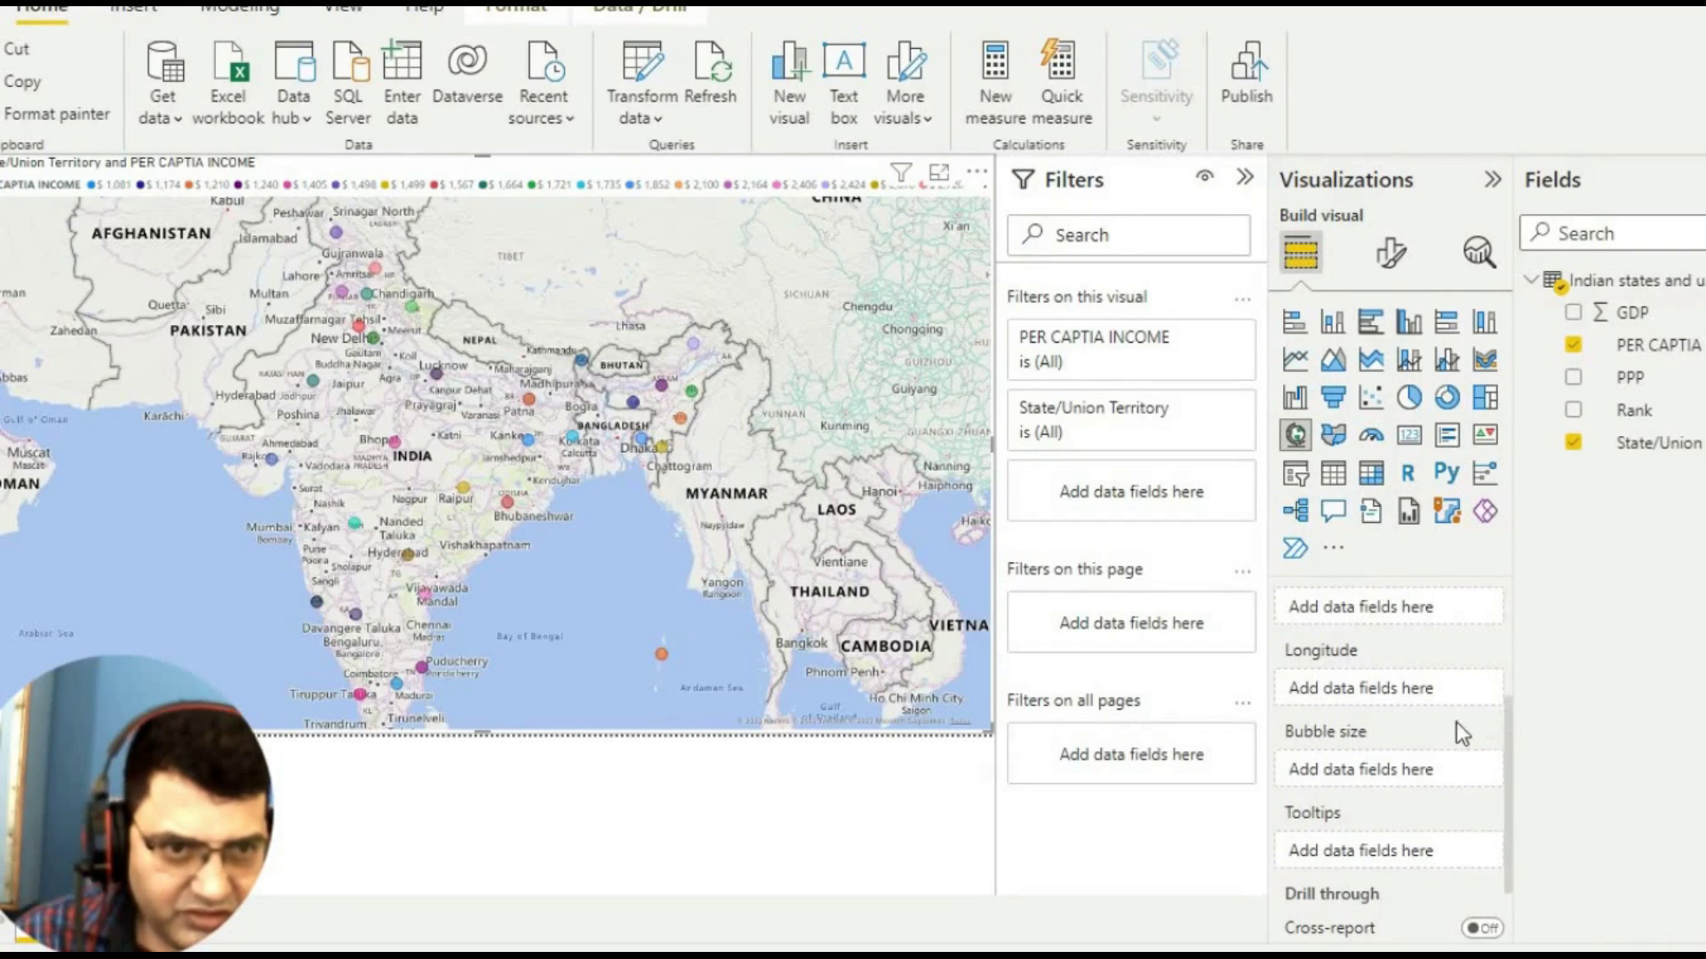
drag(1643, 315, 1421, 777)
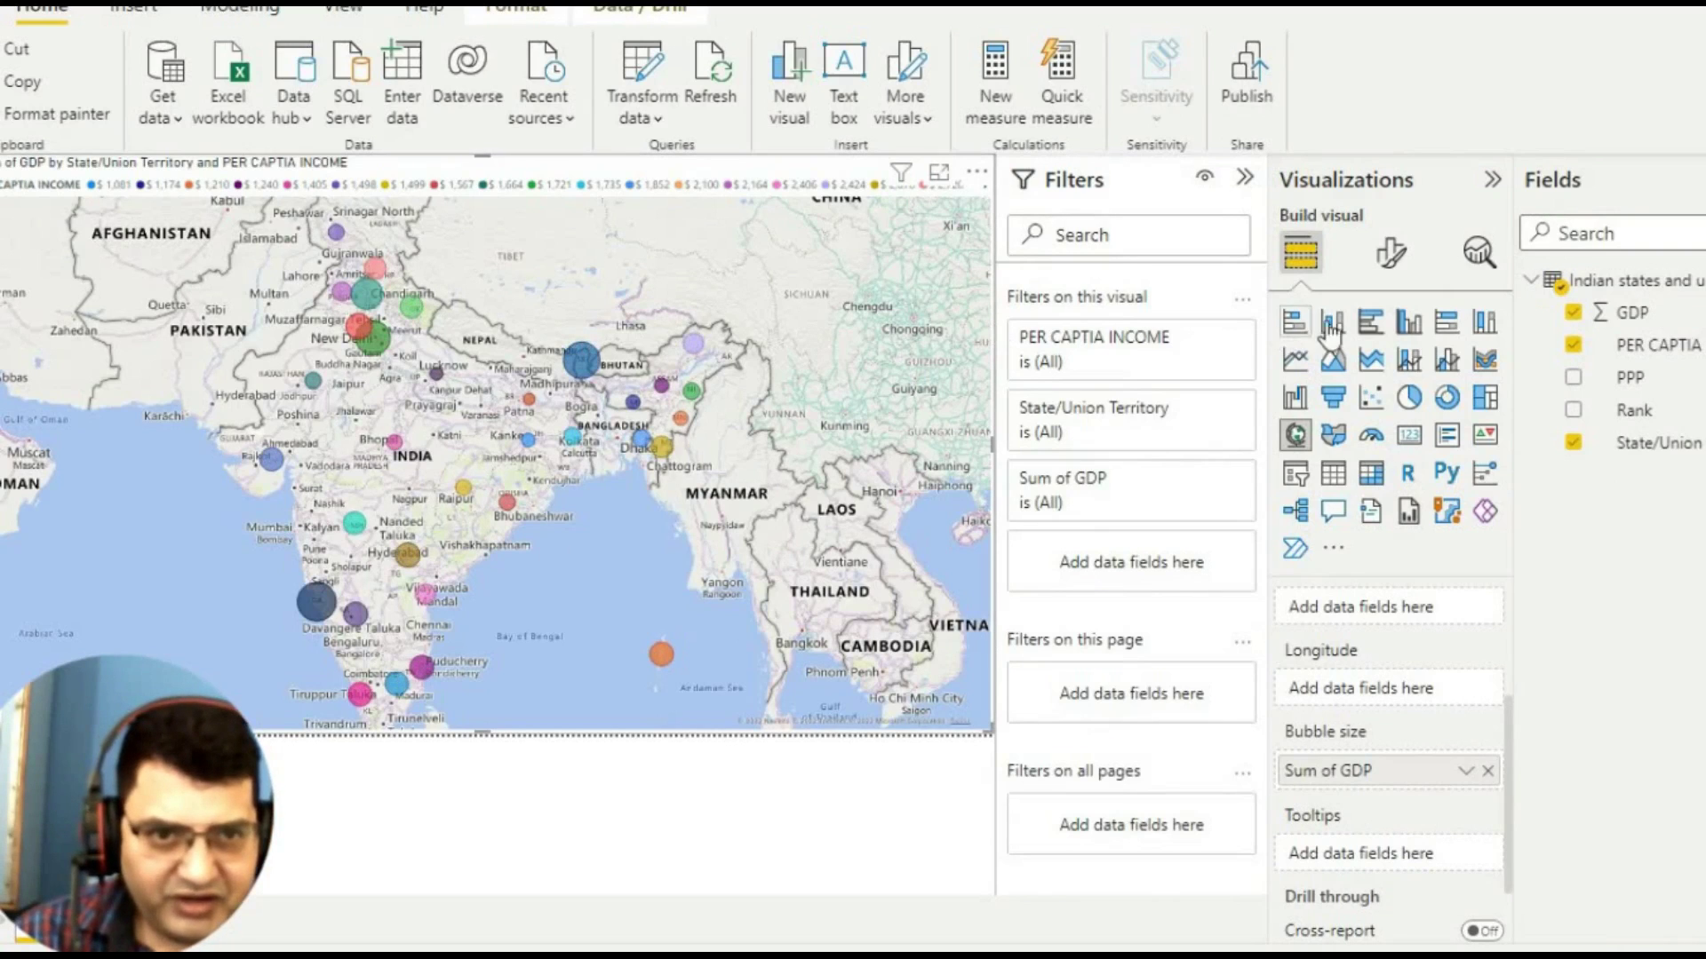
click(1391, 257)
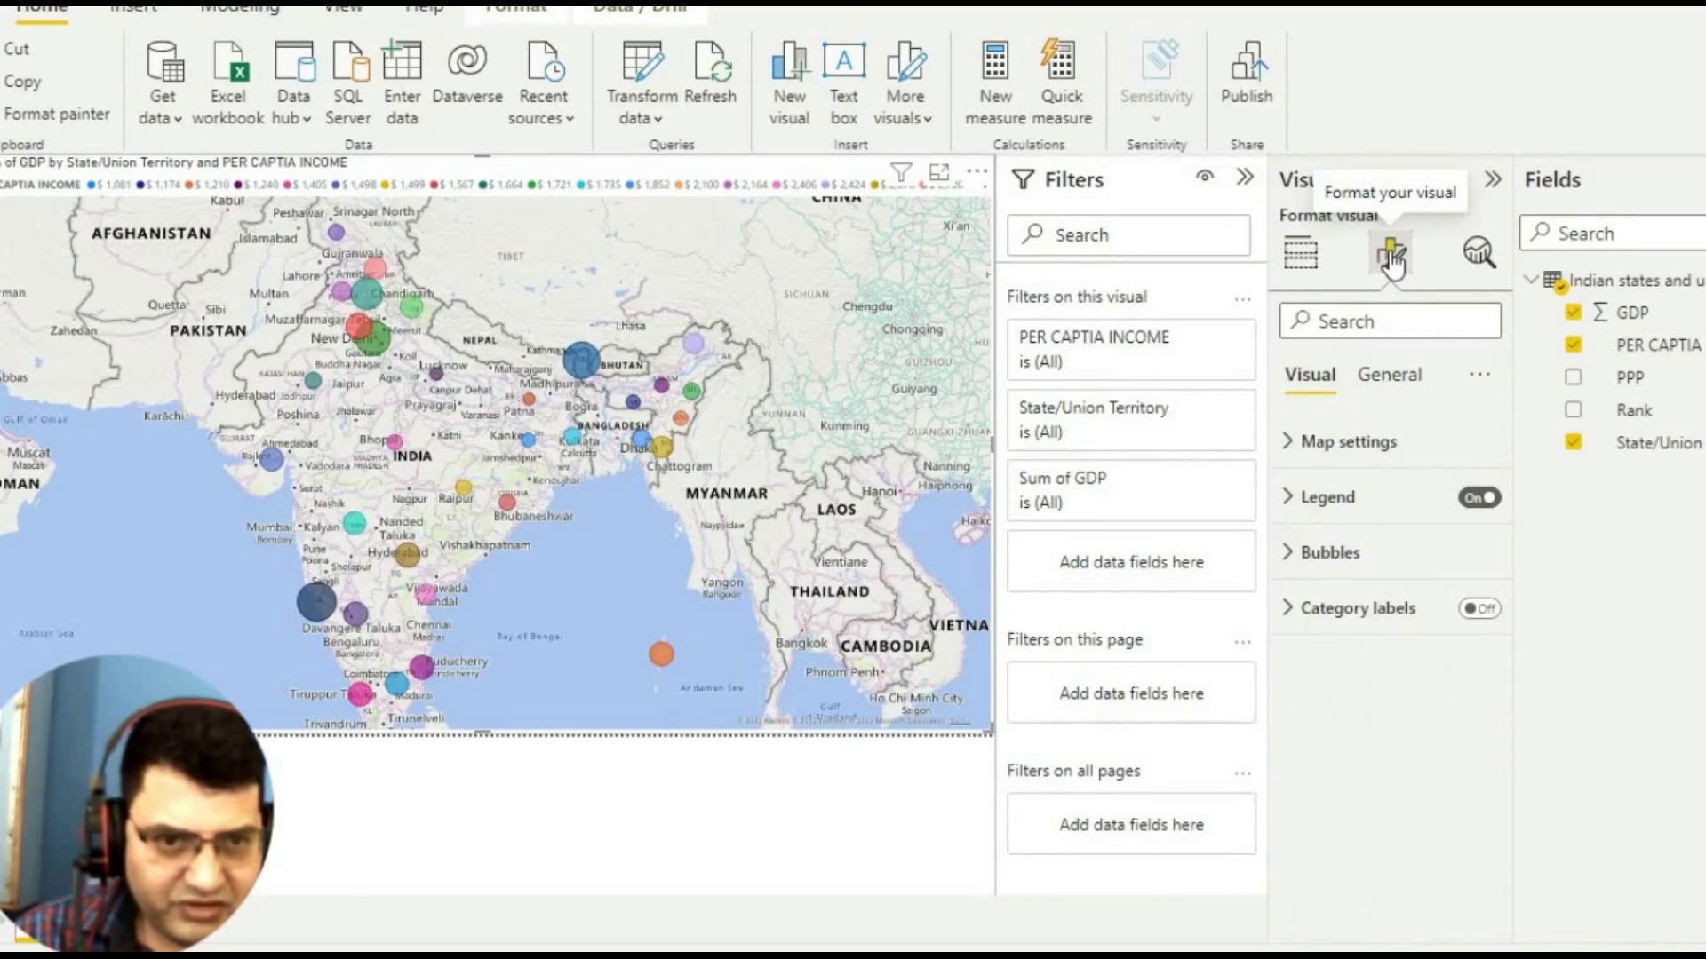
click(1466, 499)
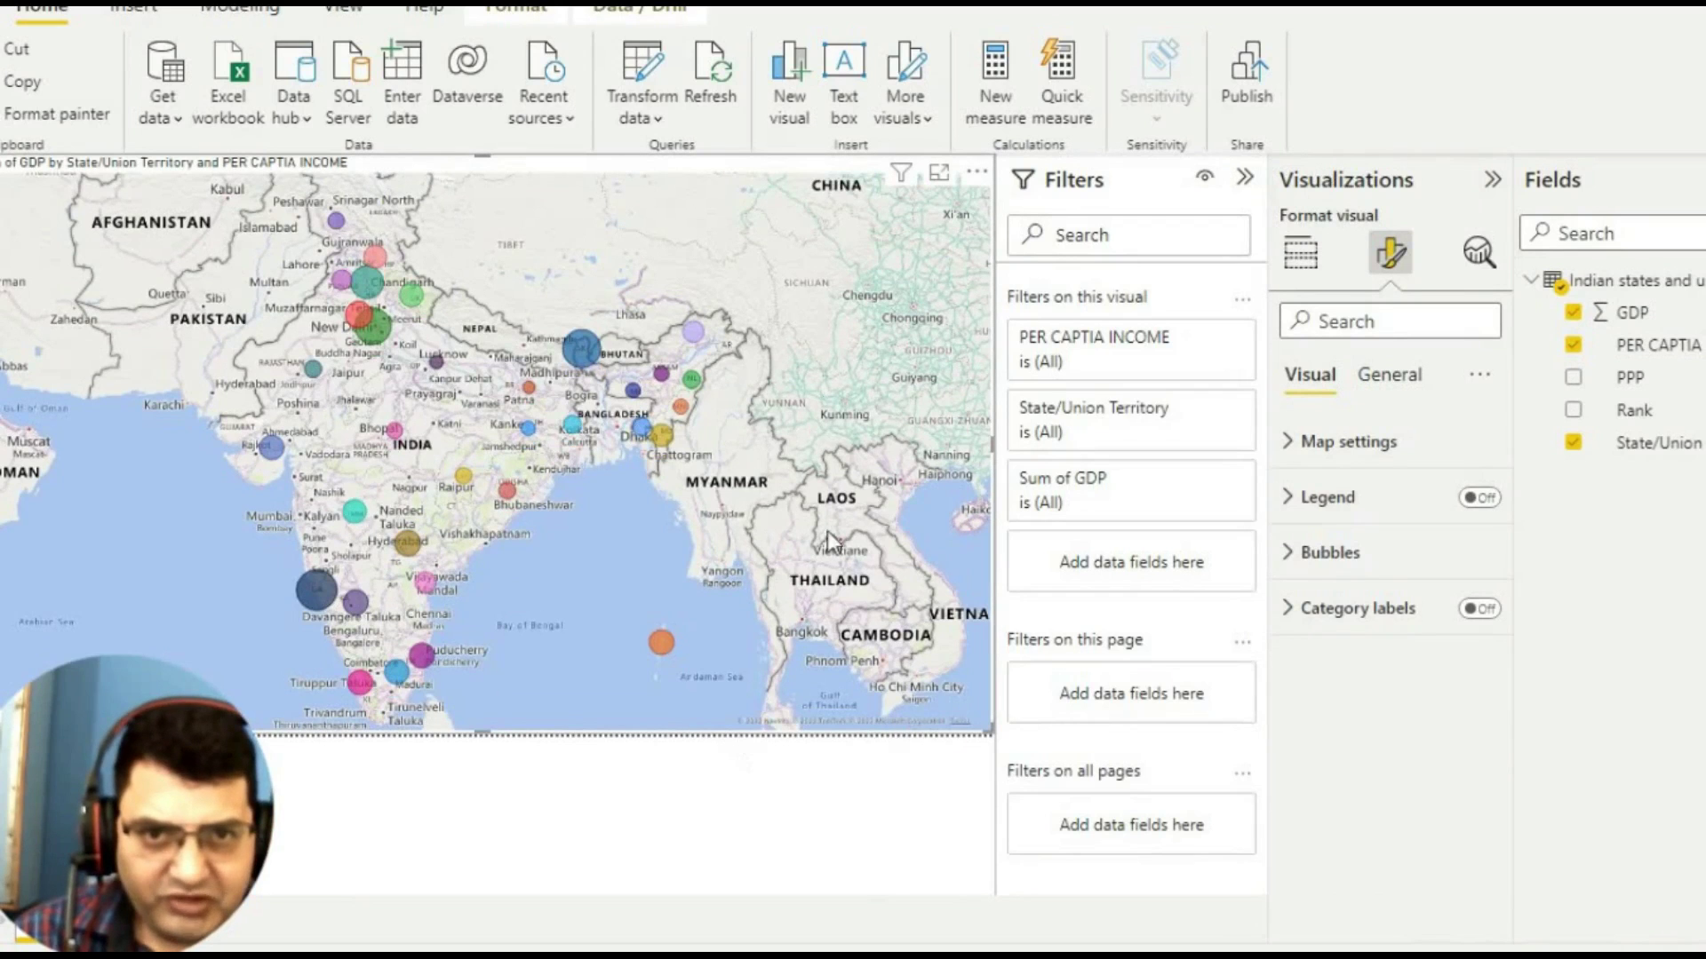
- View the map in focus mode and check state tooltips of PER CAPTIA INCOME and Sum of GDP
click(941, 184)
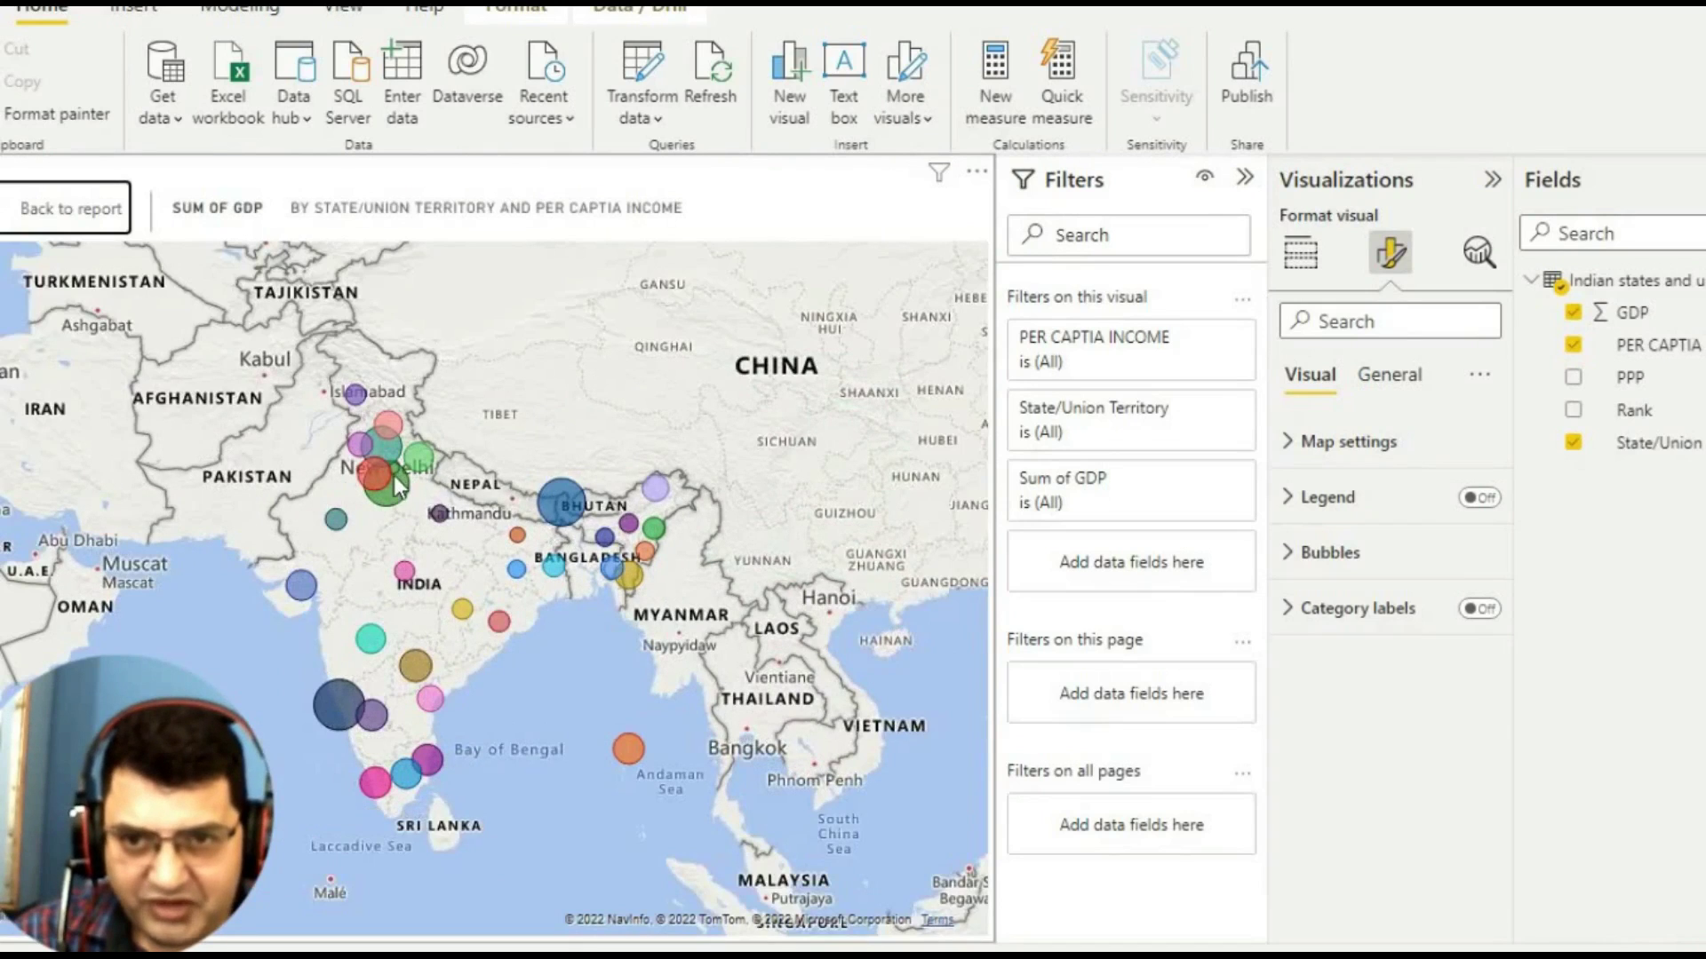
mouse_move(391, 423)
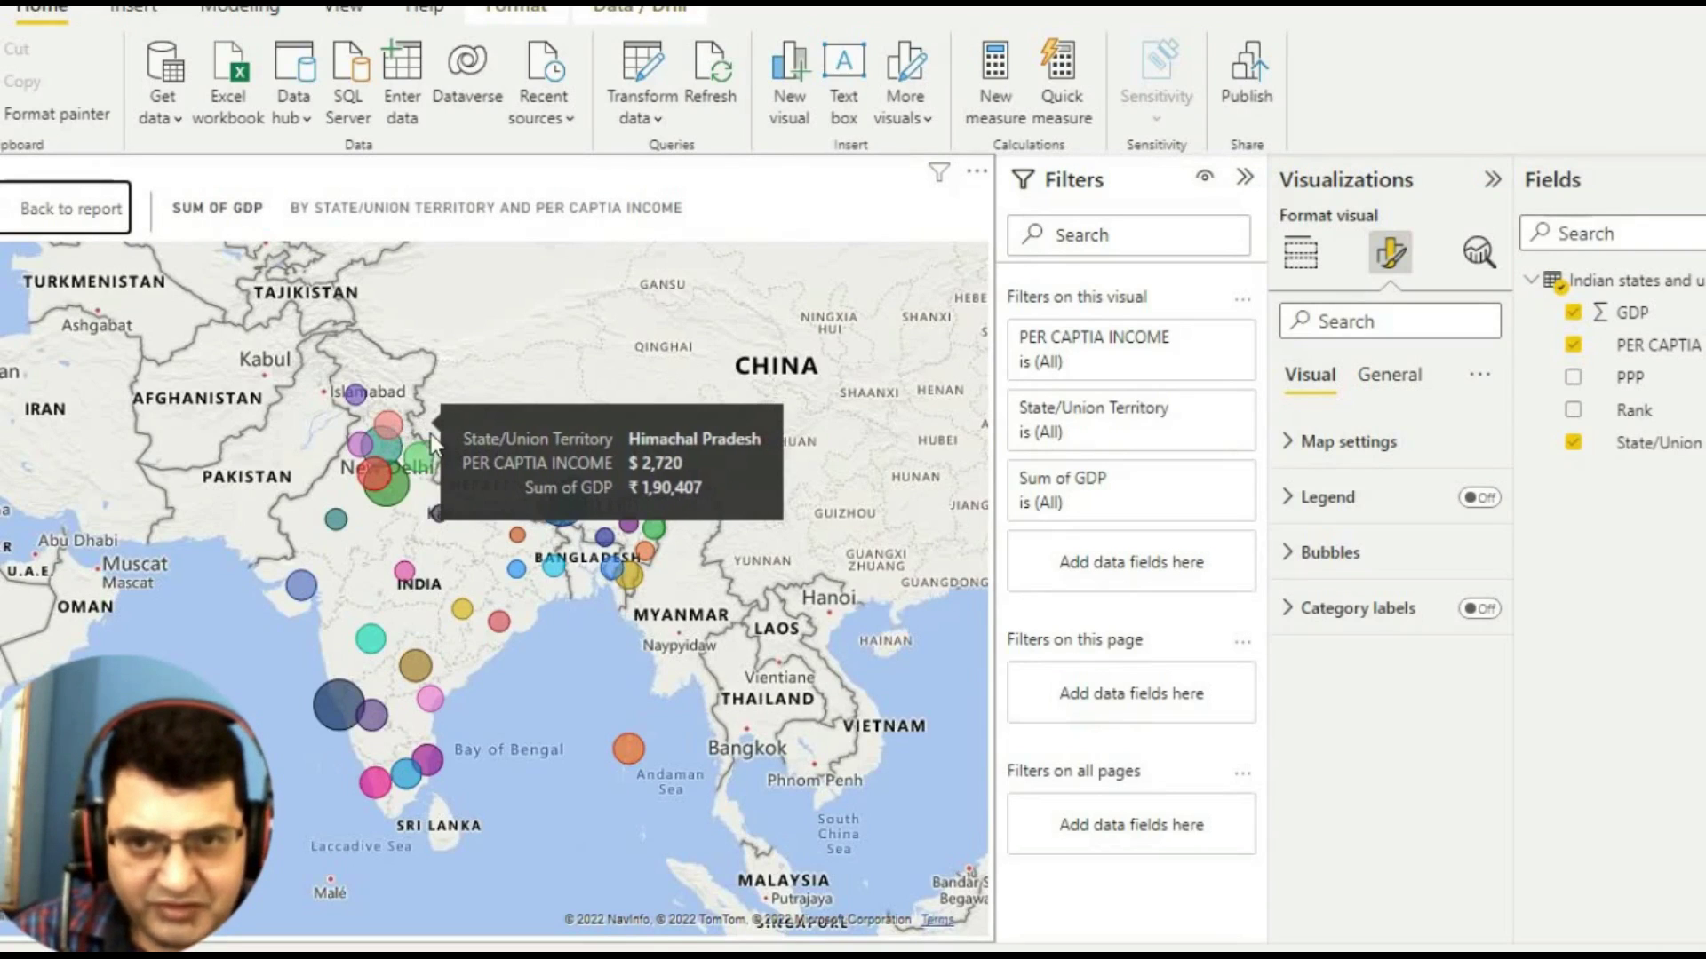
mouse_move(433, 455)
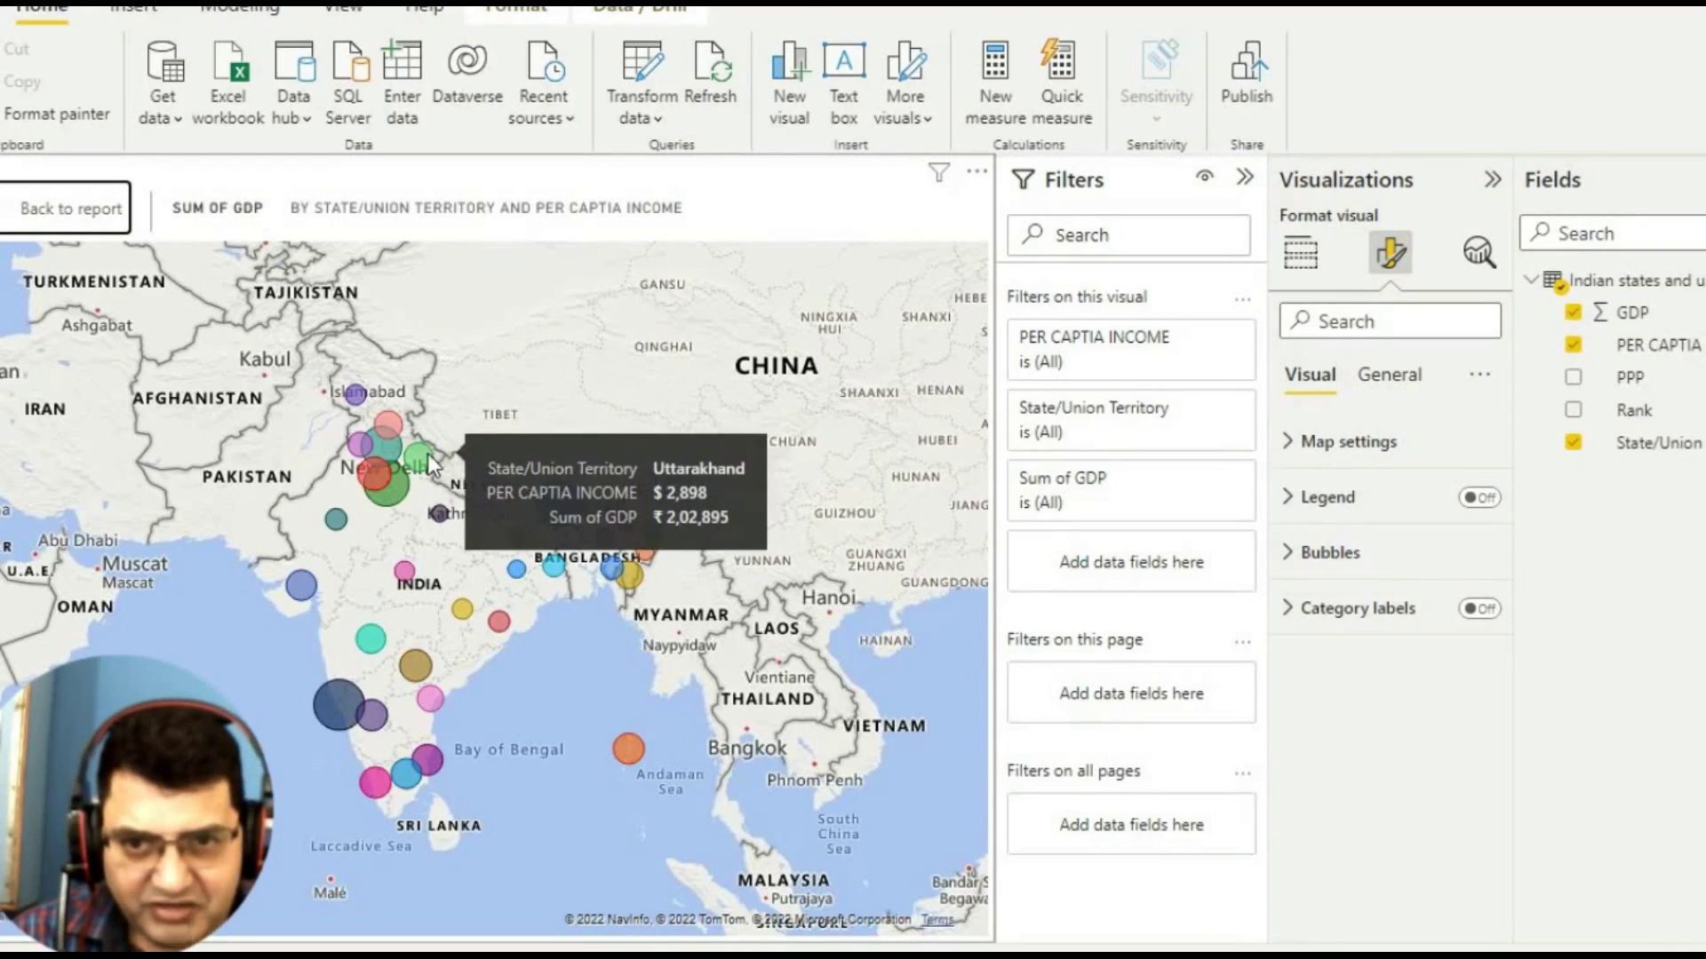
mouse_move(378, 483)
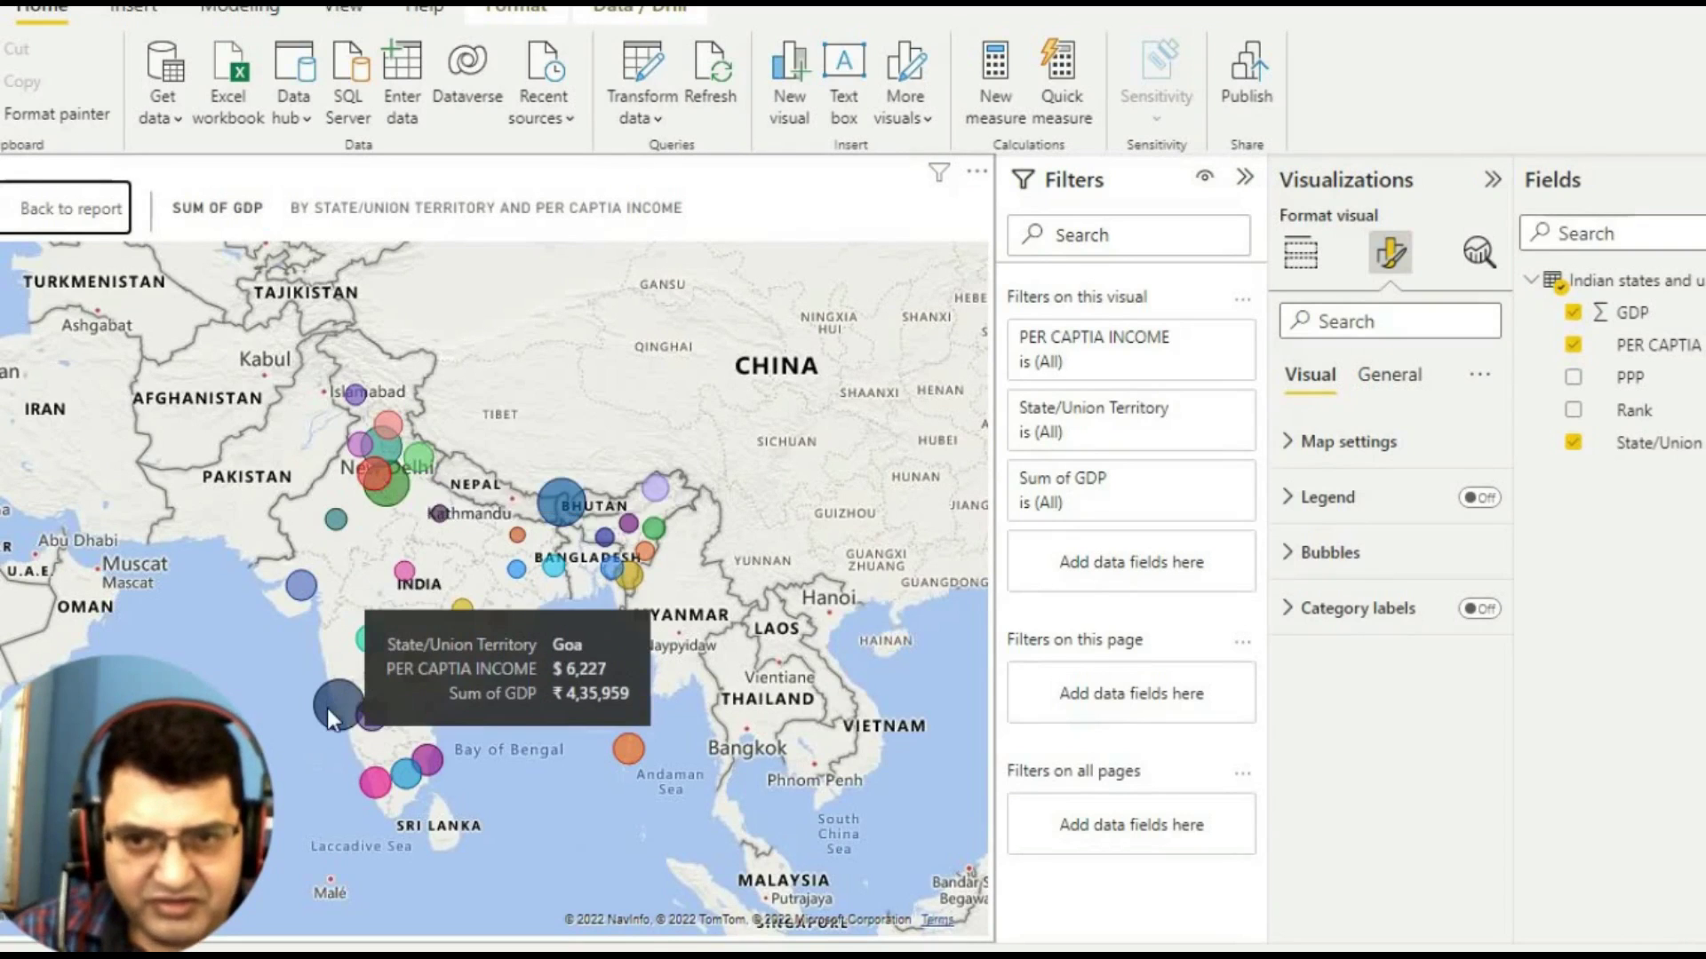
mouse_move(380, 739)
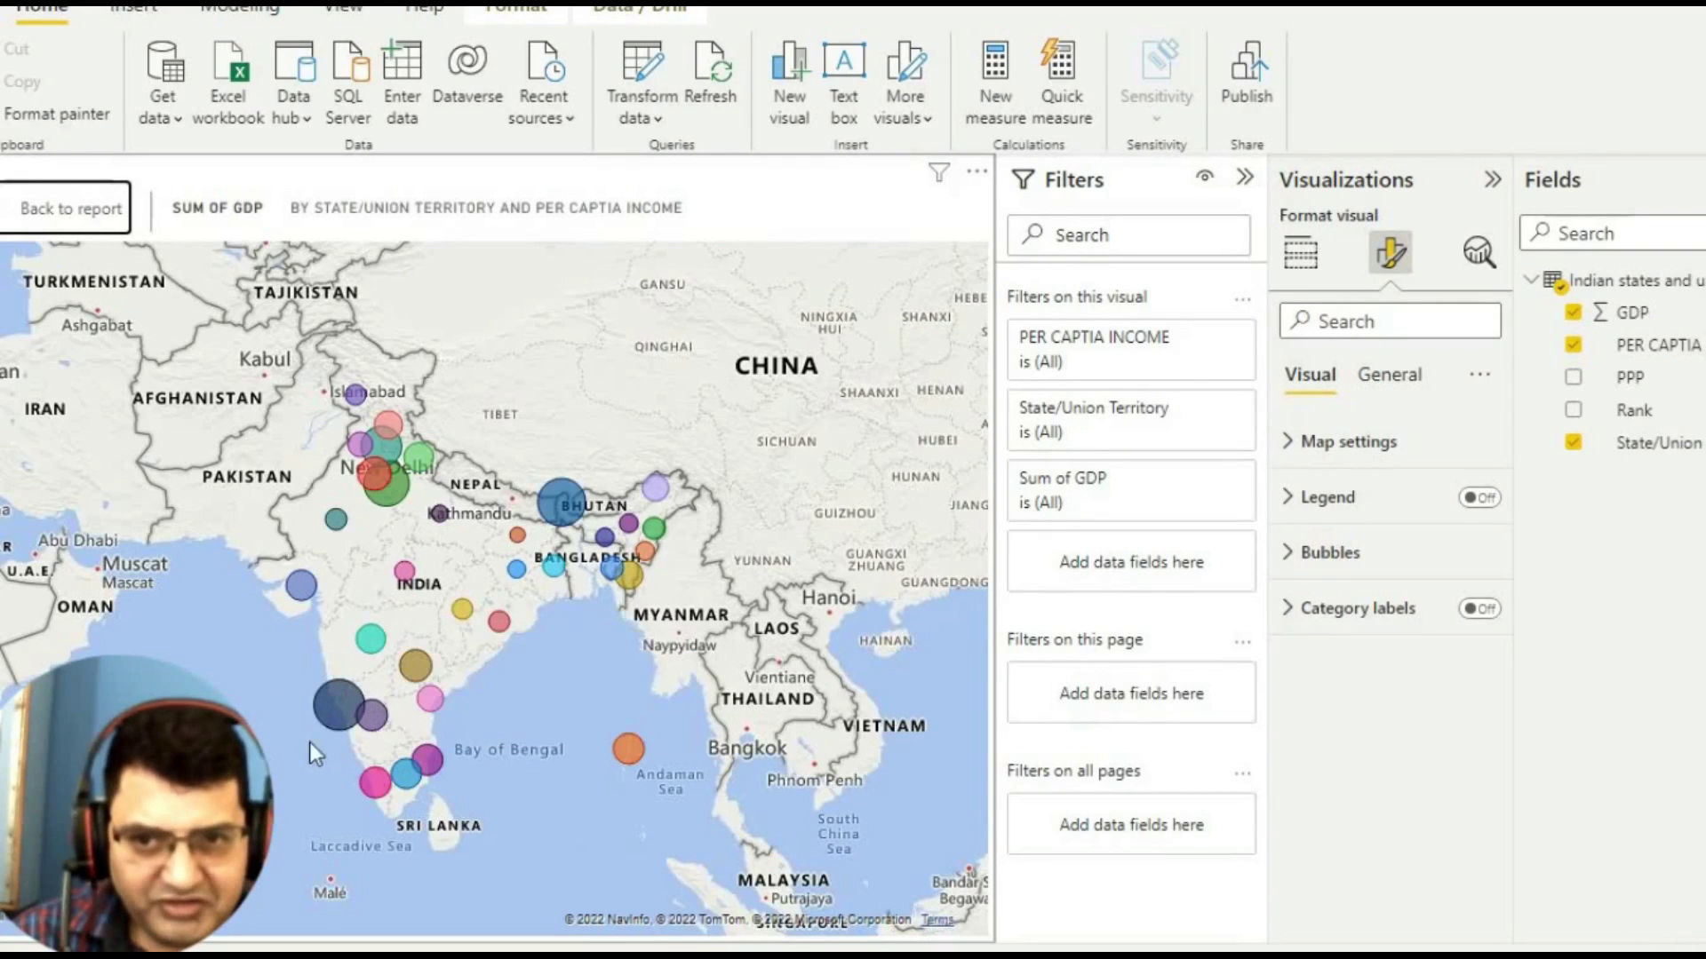
mouse_move(329, 706)
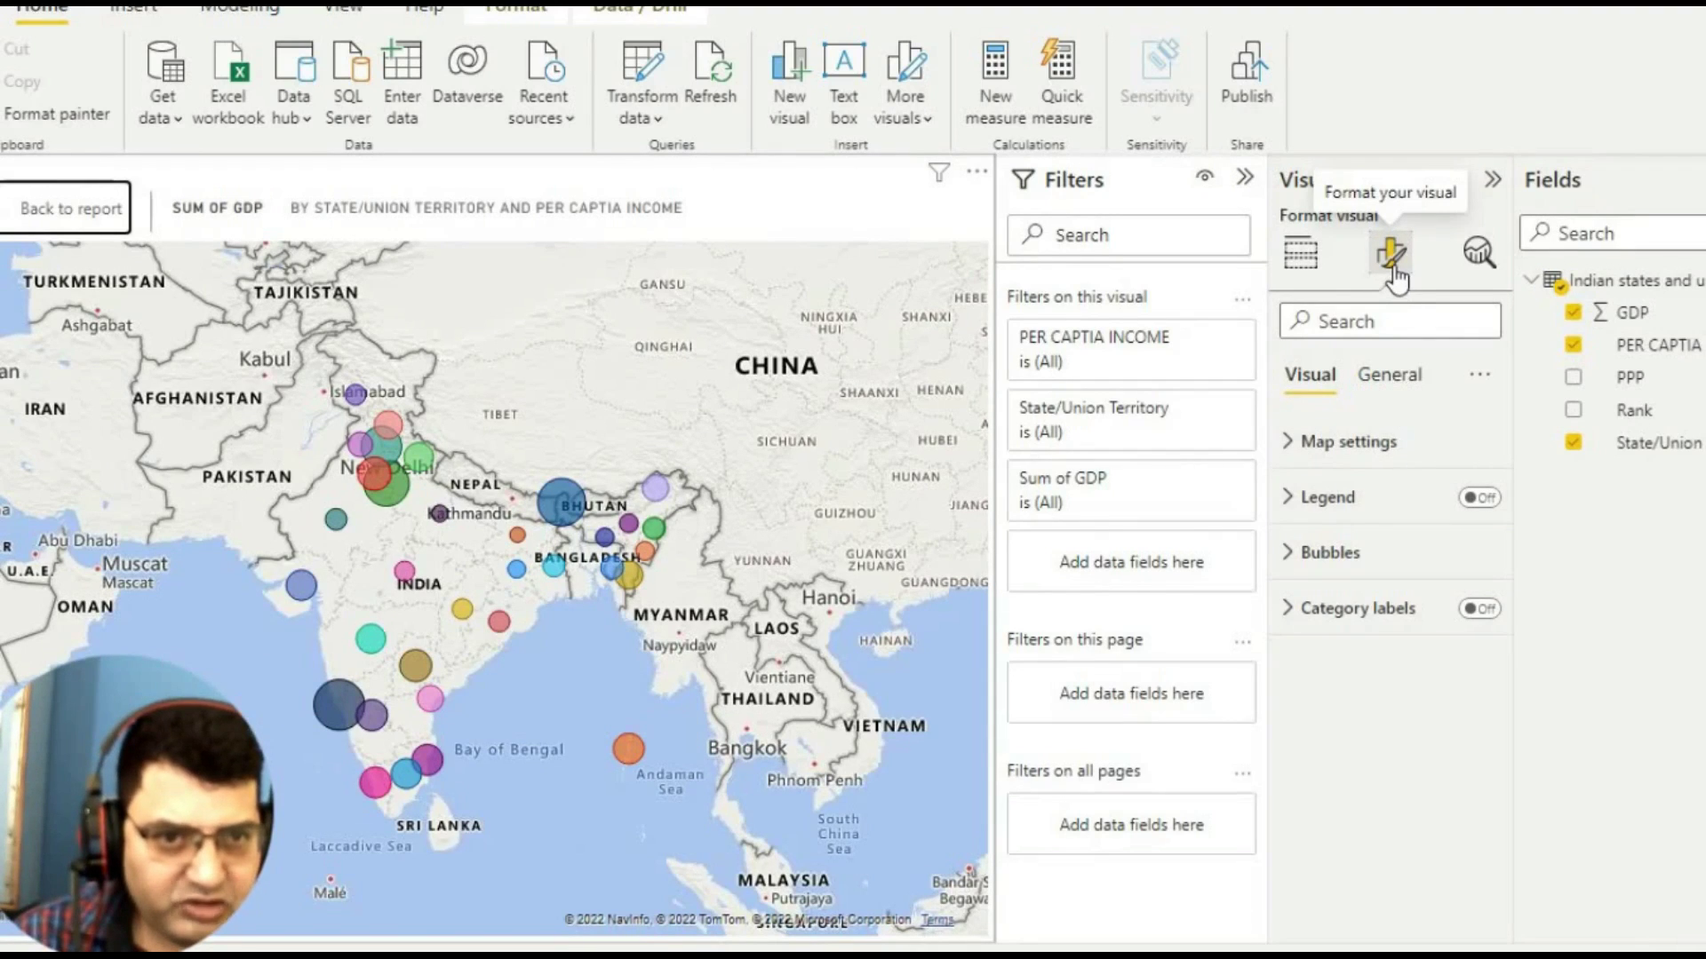
- Set the map's bubble size to 1 px in the Bubbles formatting settings
click(1345, 499)
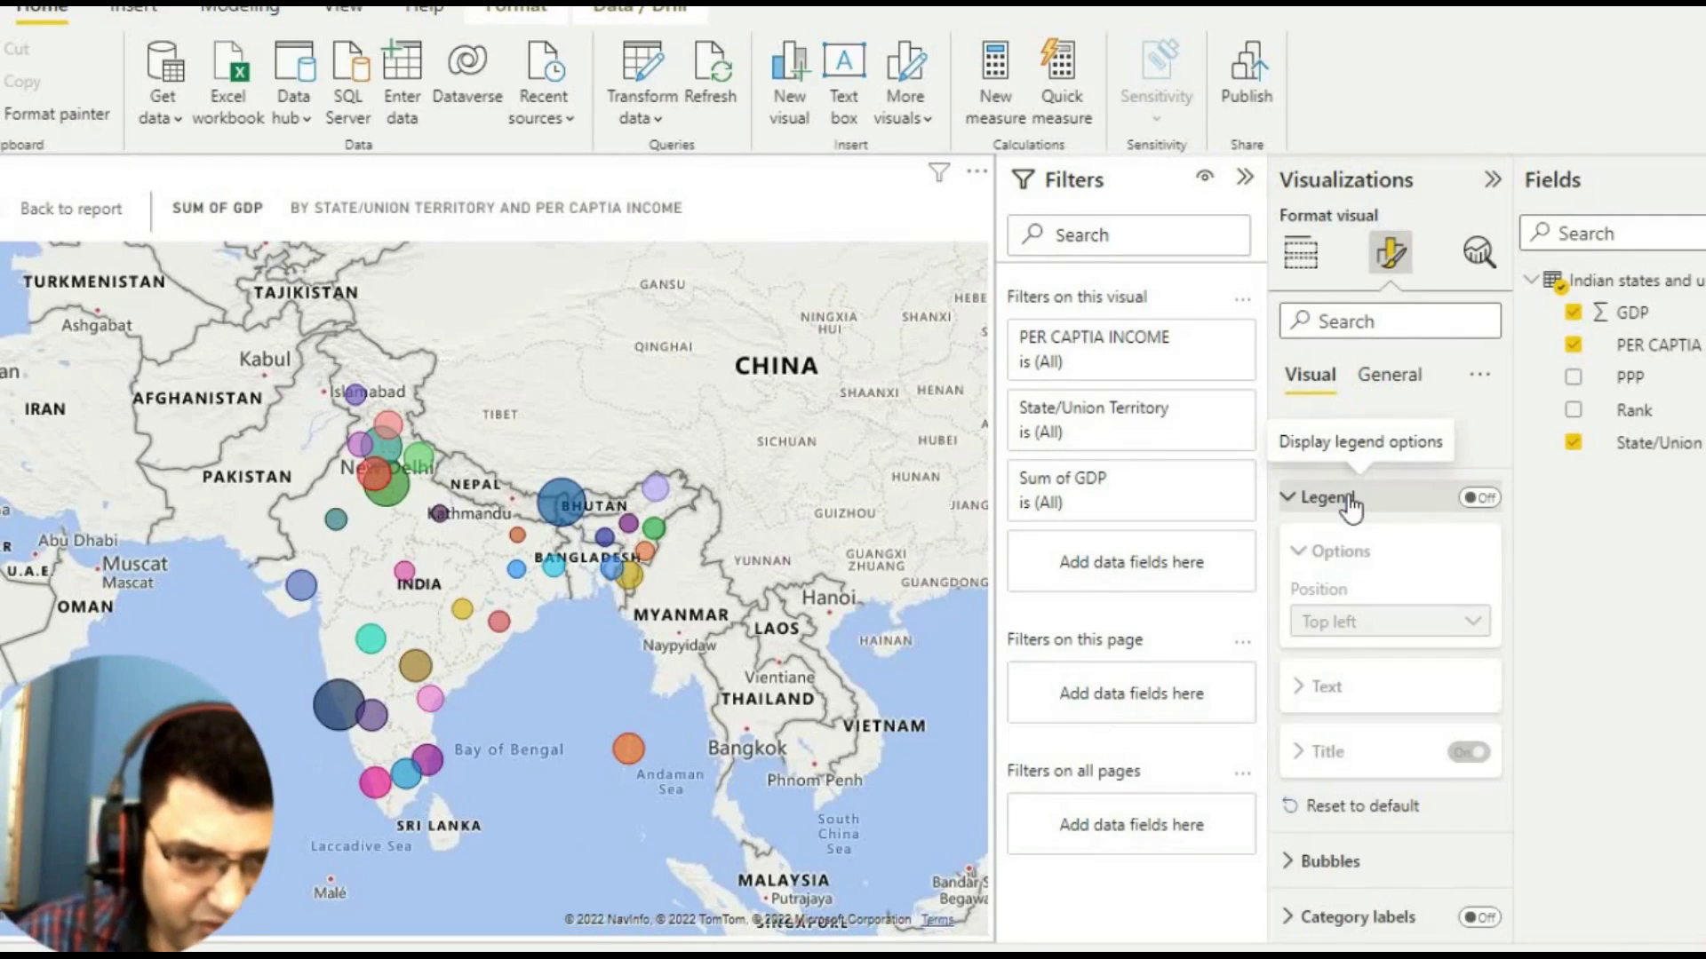
click(1401, 859)
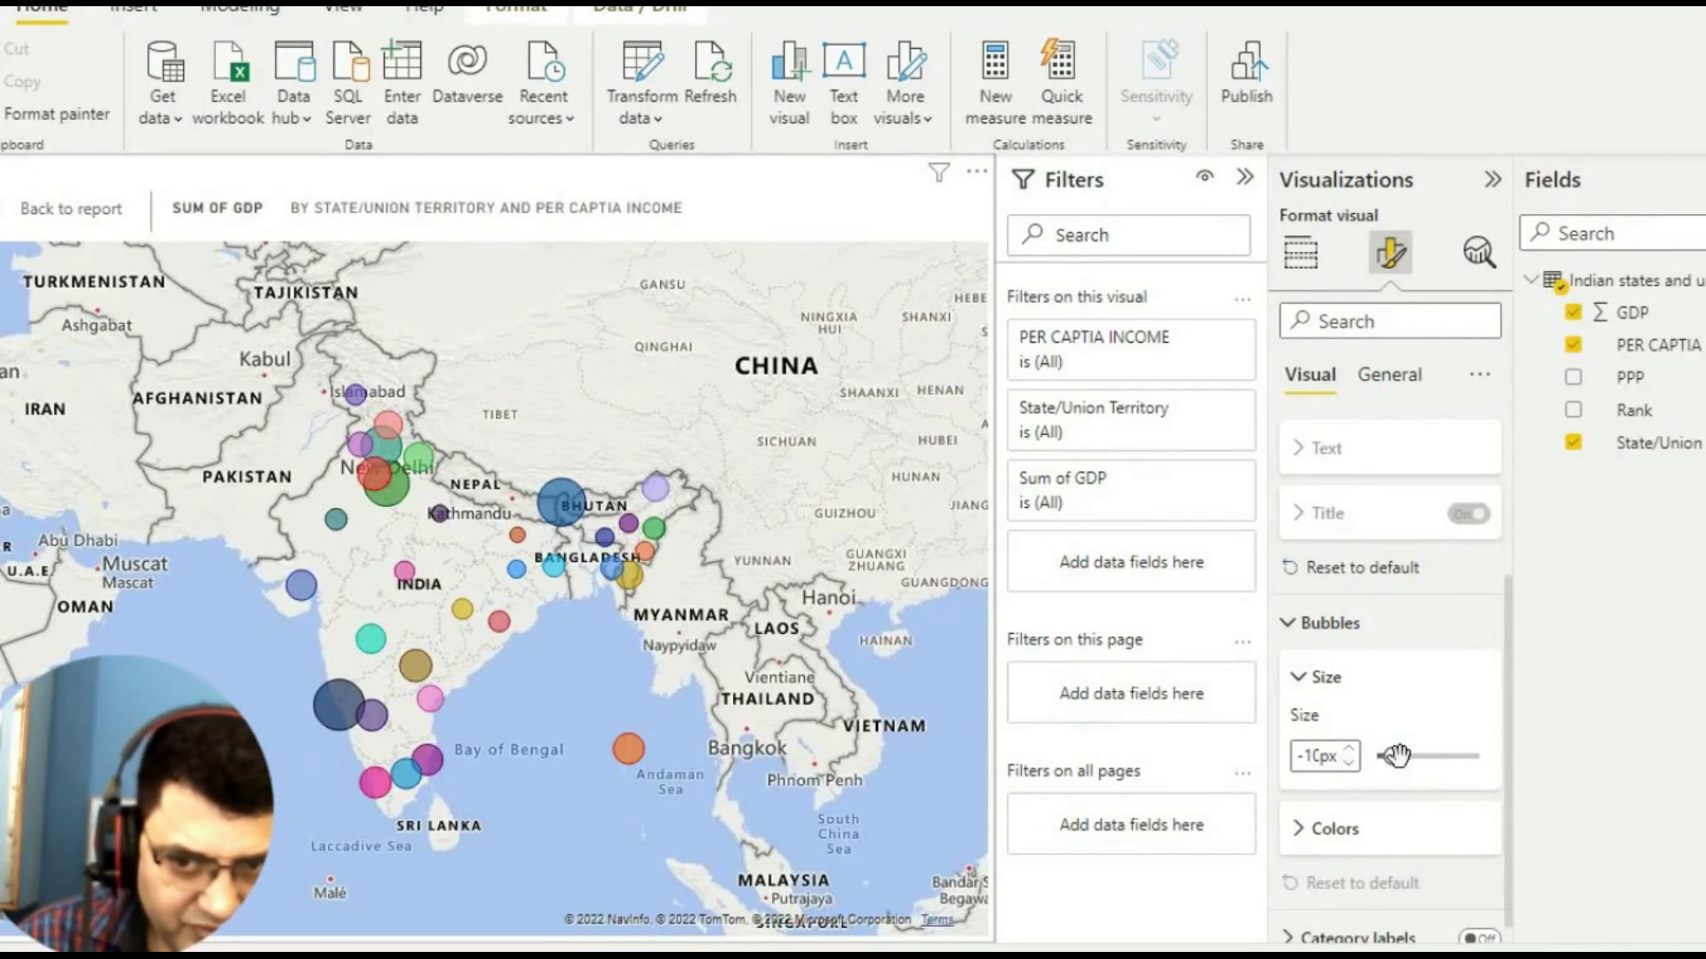
mouse_move(1393, 756)
mouse_down()
mouse_move(1440, 756)
mouse_move(1394, 760)
mouse_move(1408, 757)
mouse_up()
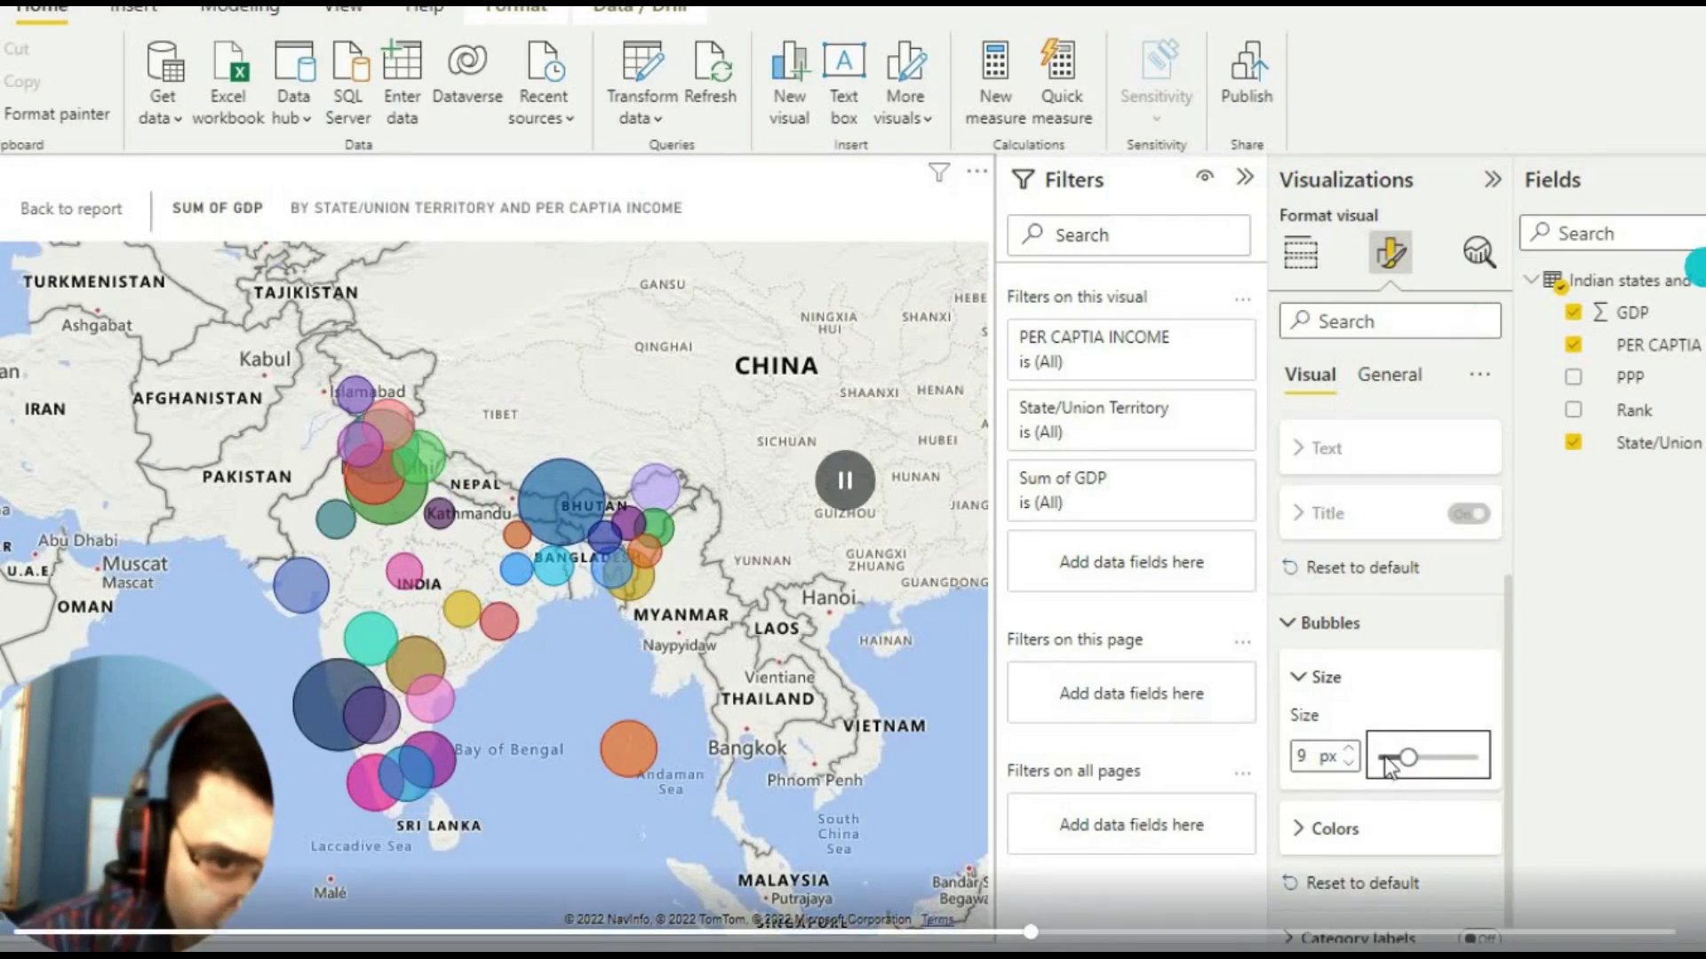
click(1315, 758)
key(BackSpace)
text(-10)
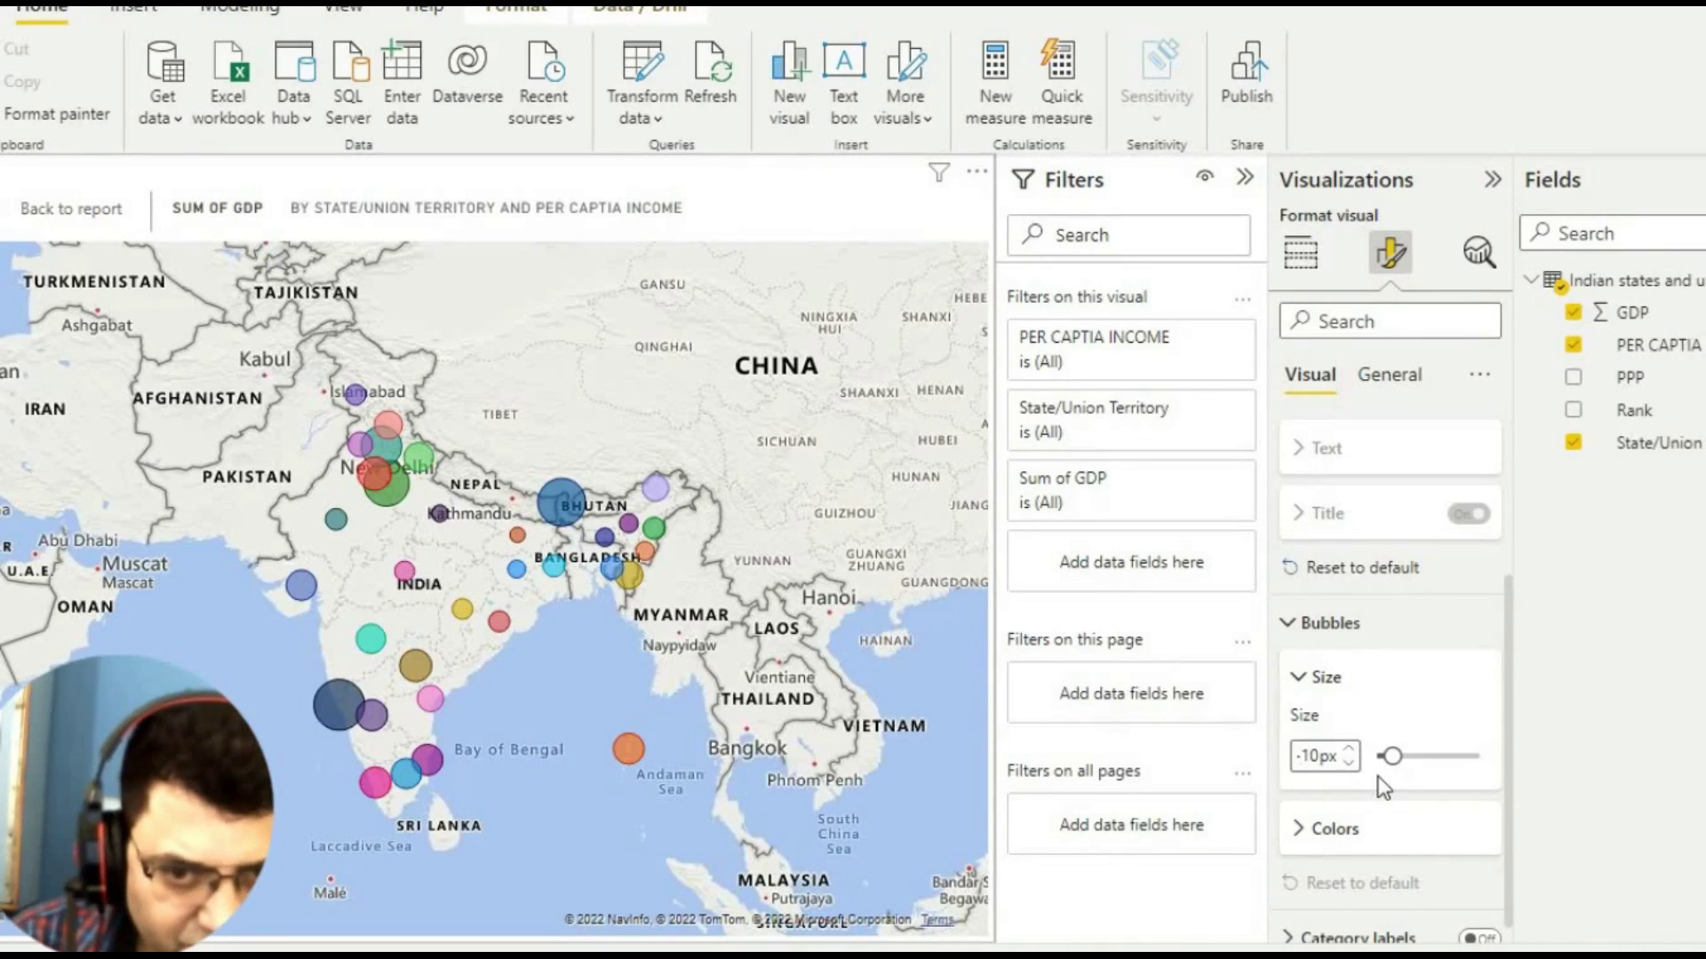
drag(1391, 756, 1408, 756)
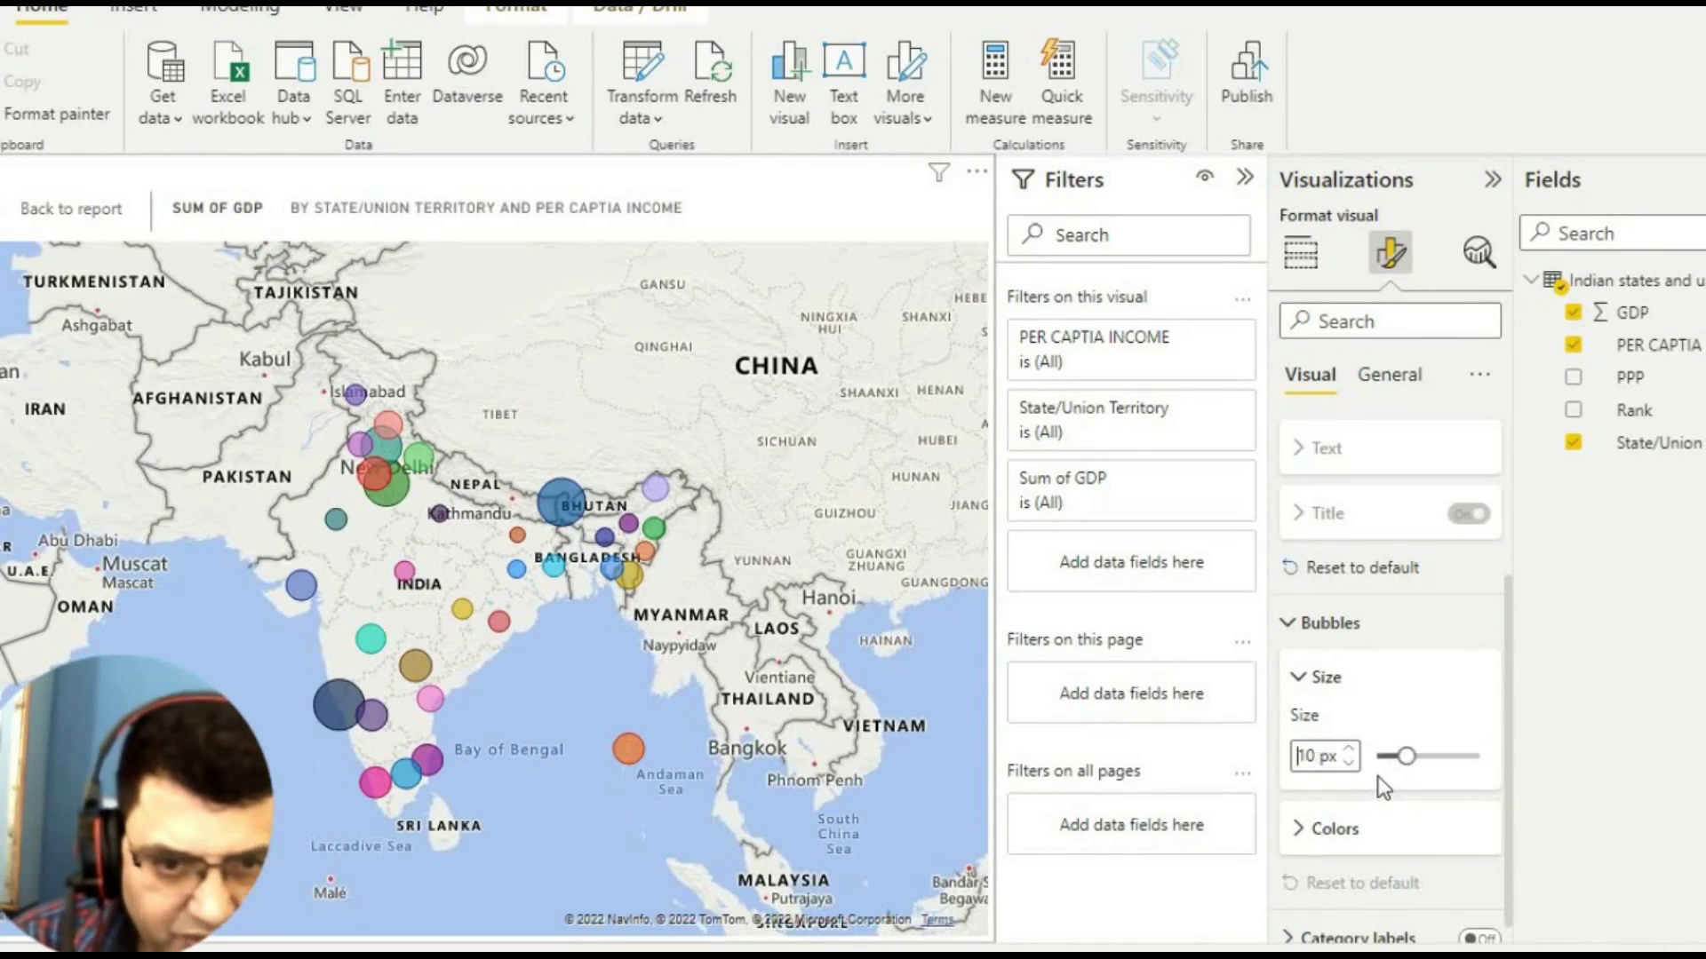
double_click(1320, 756)
text(11)
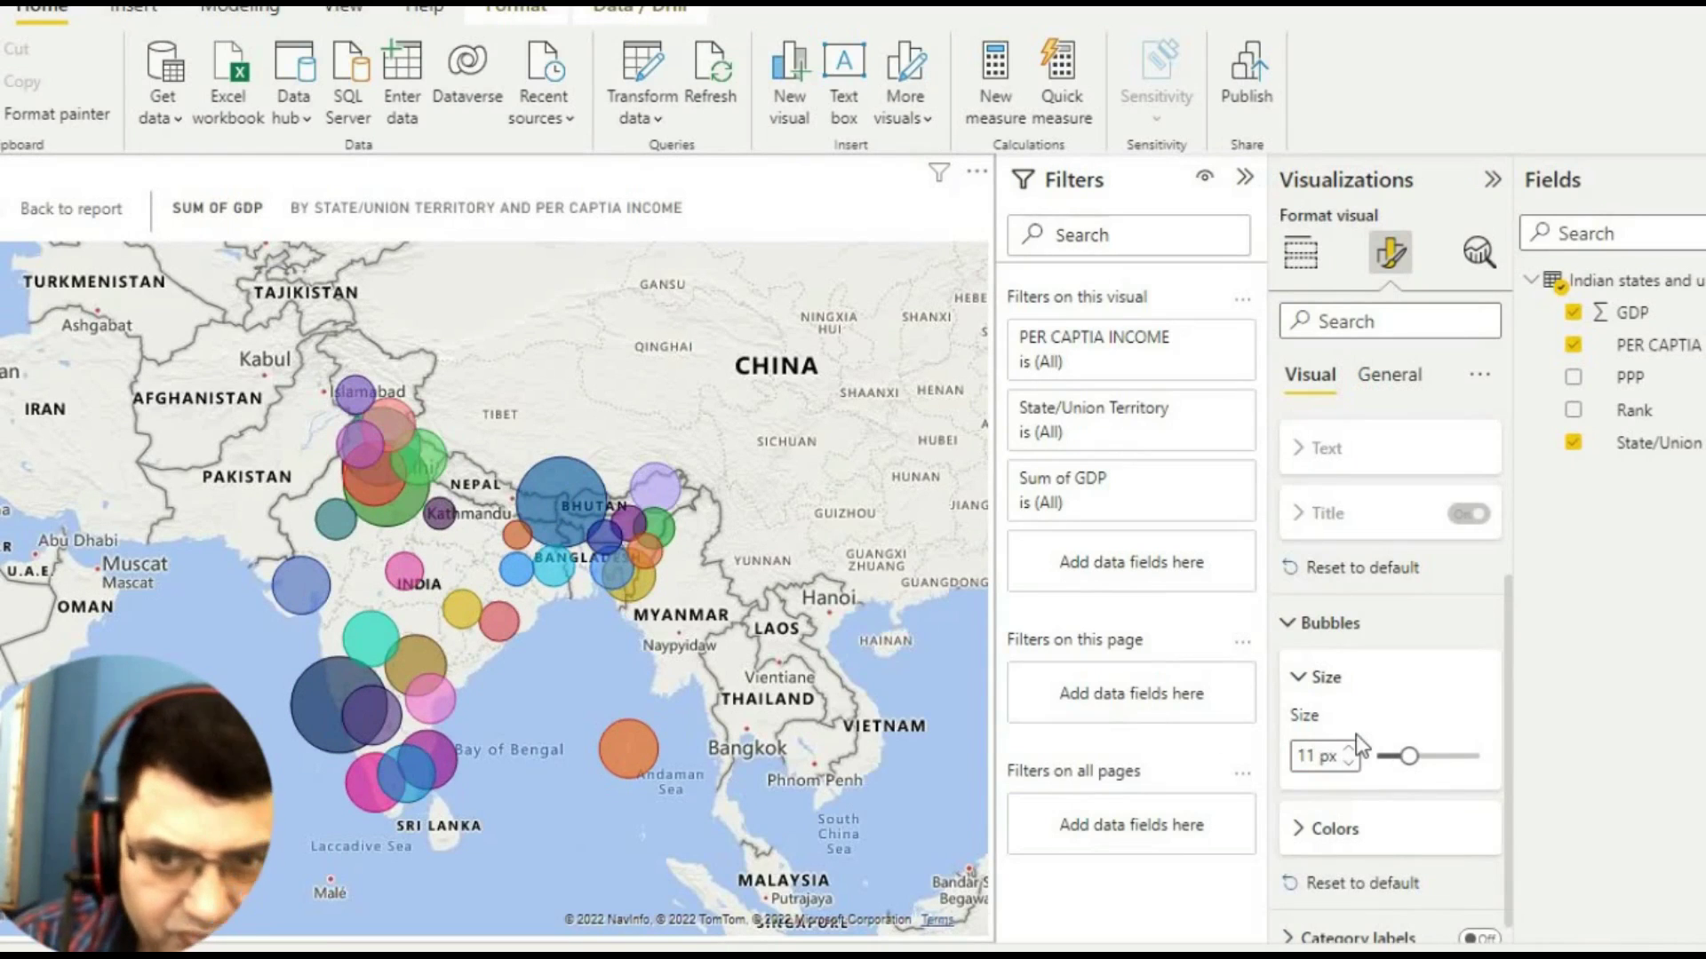
key(BackSpace)
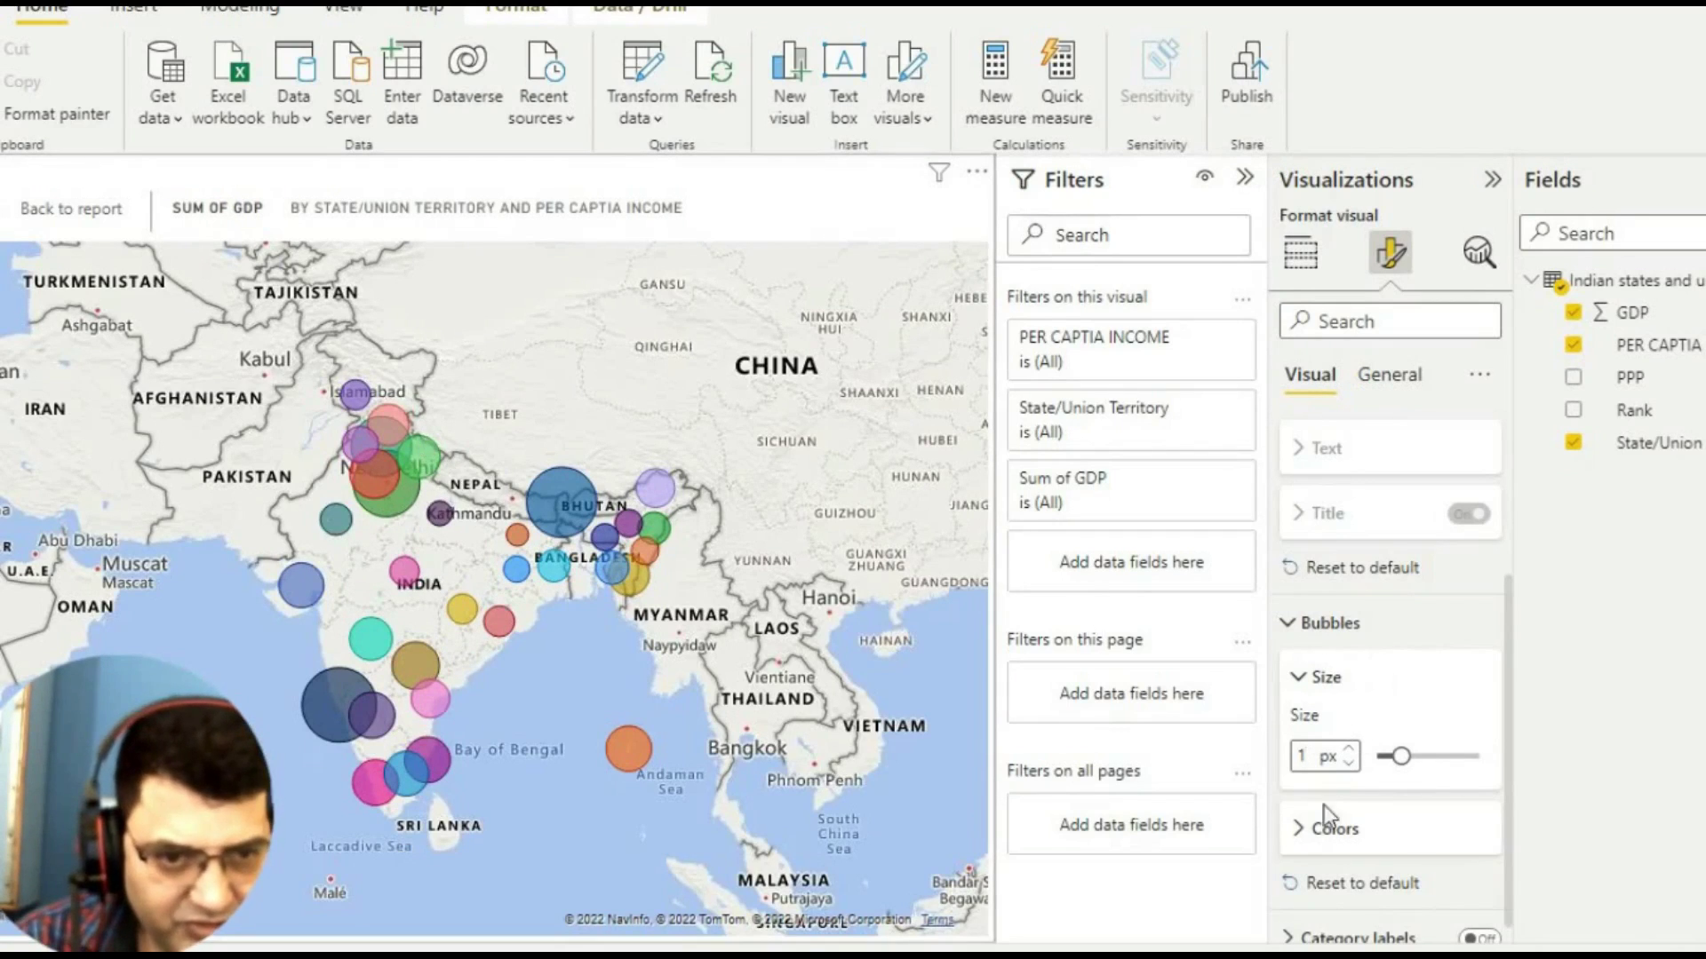
- Review the per-income bubble colour settings, then collapse them
click(1447, 839)
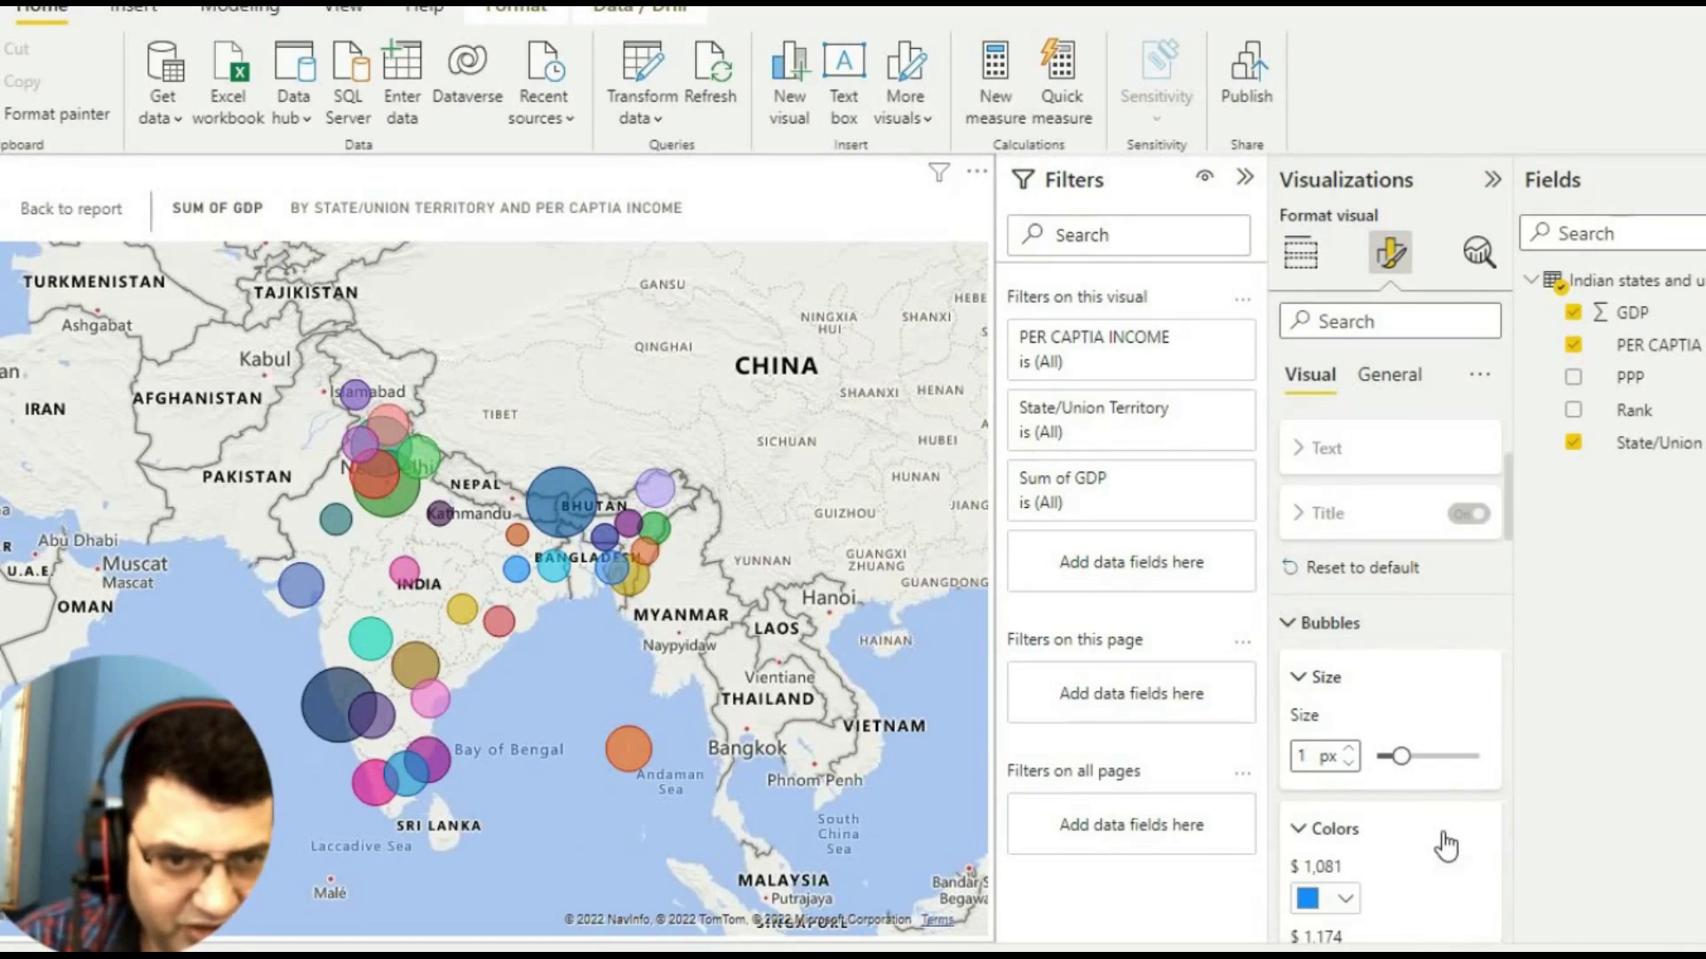
scroll(1446, 842, down, 3)
scroll(1447, 840, down, 3)
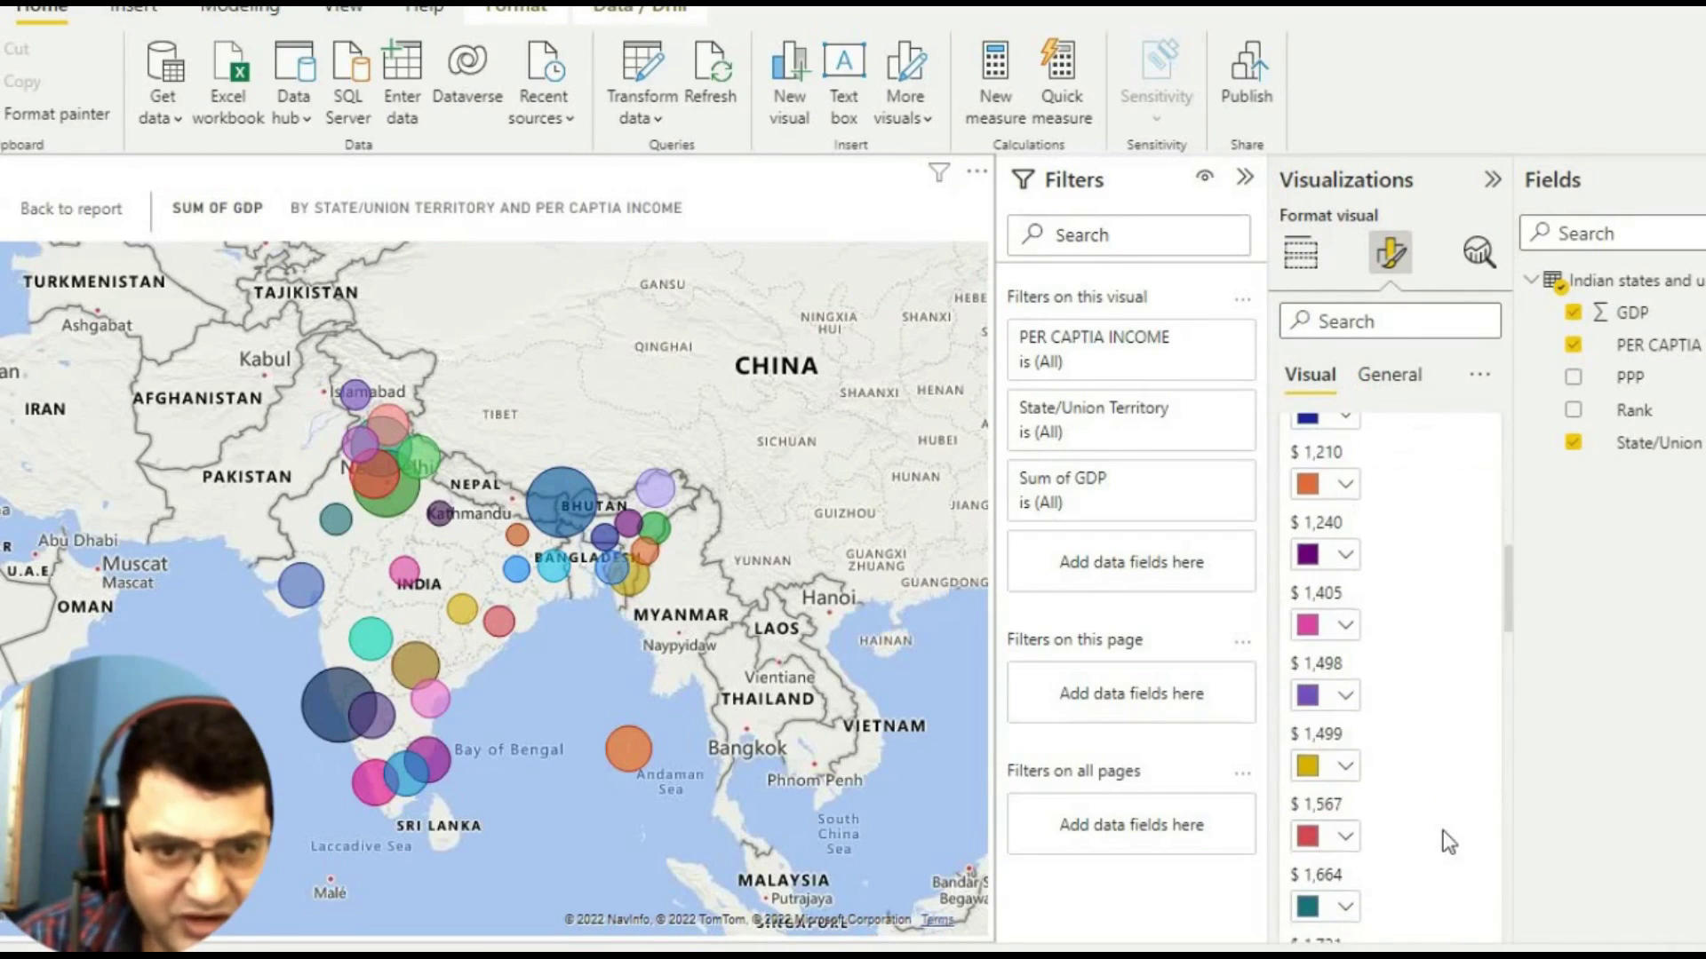
scroll(1448, 840, up, 6)
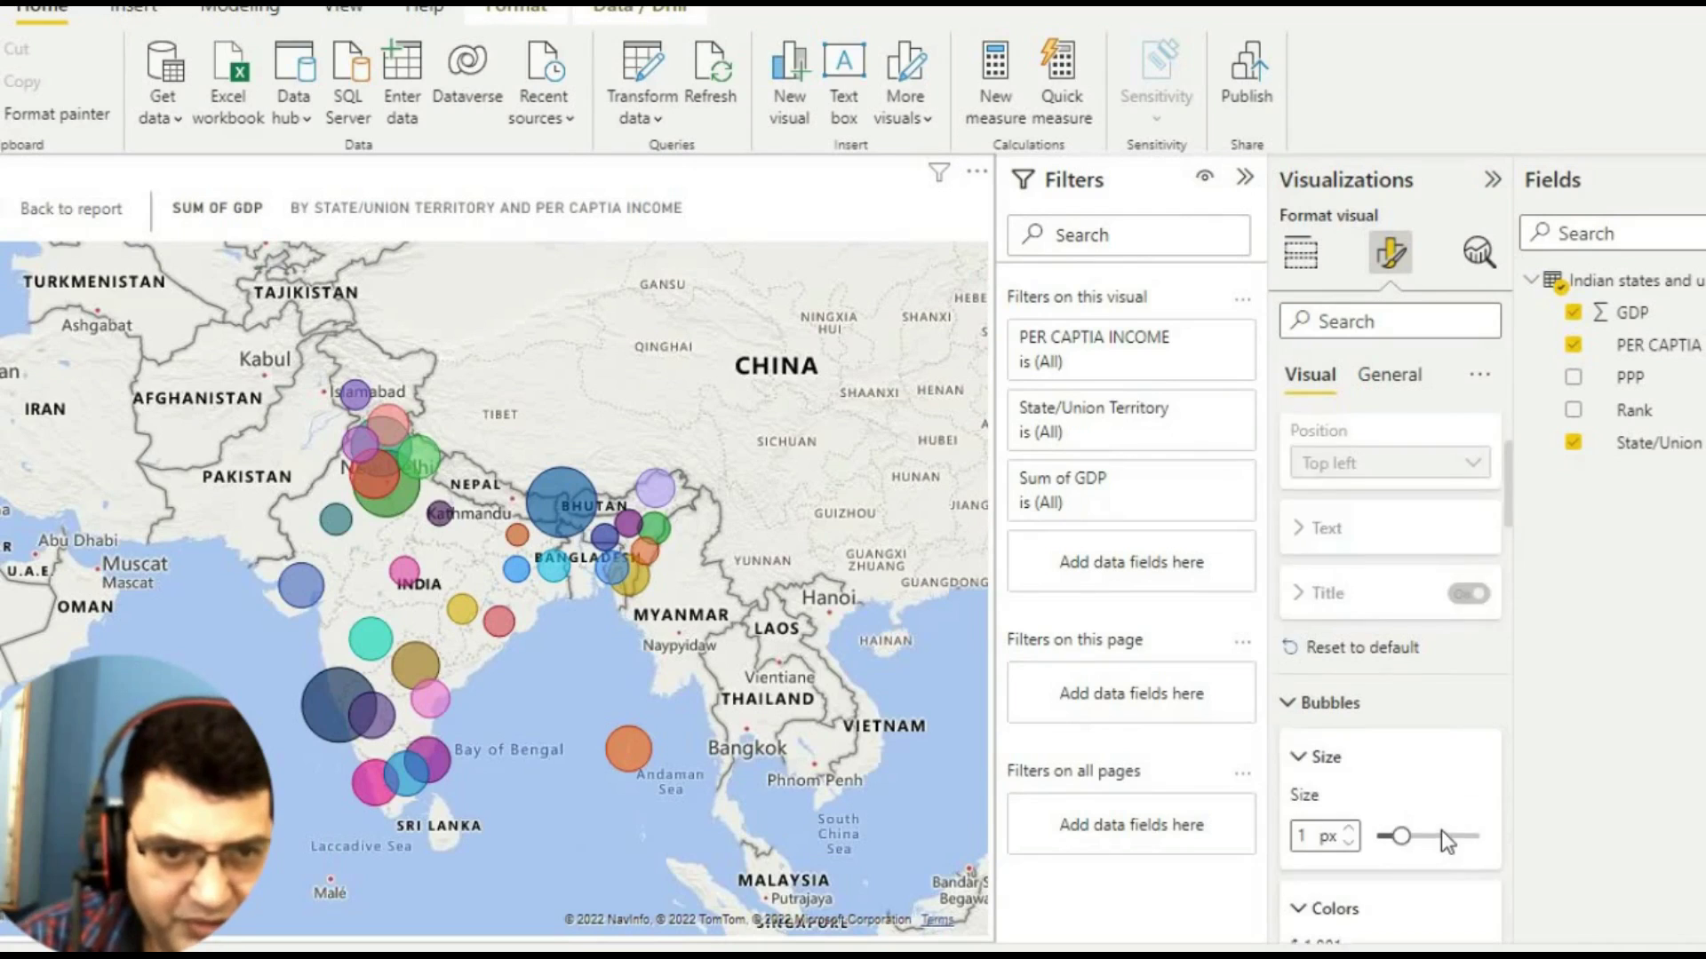
scroll(1440, 830, down, 3)
scroll(1440, 830, up, 2)
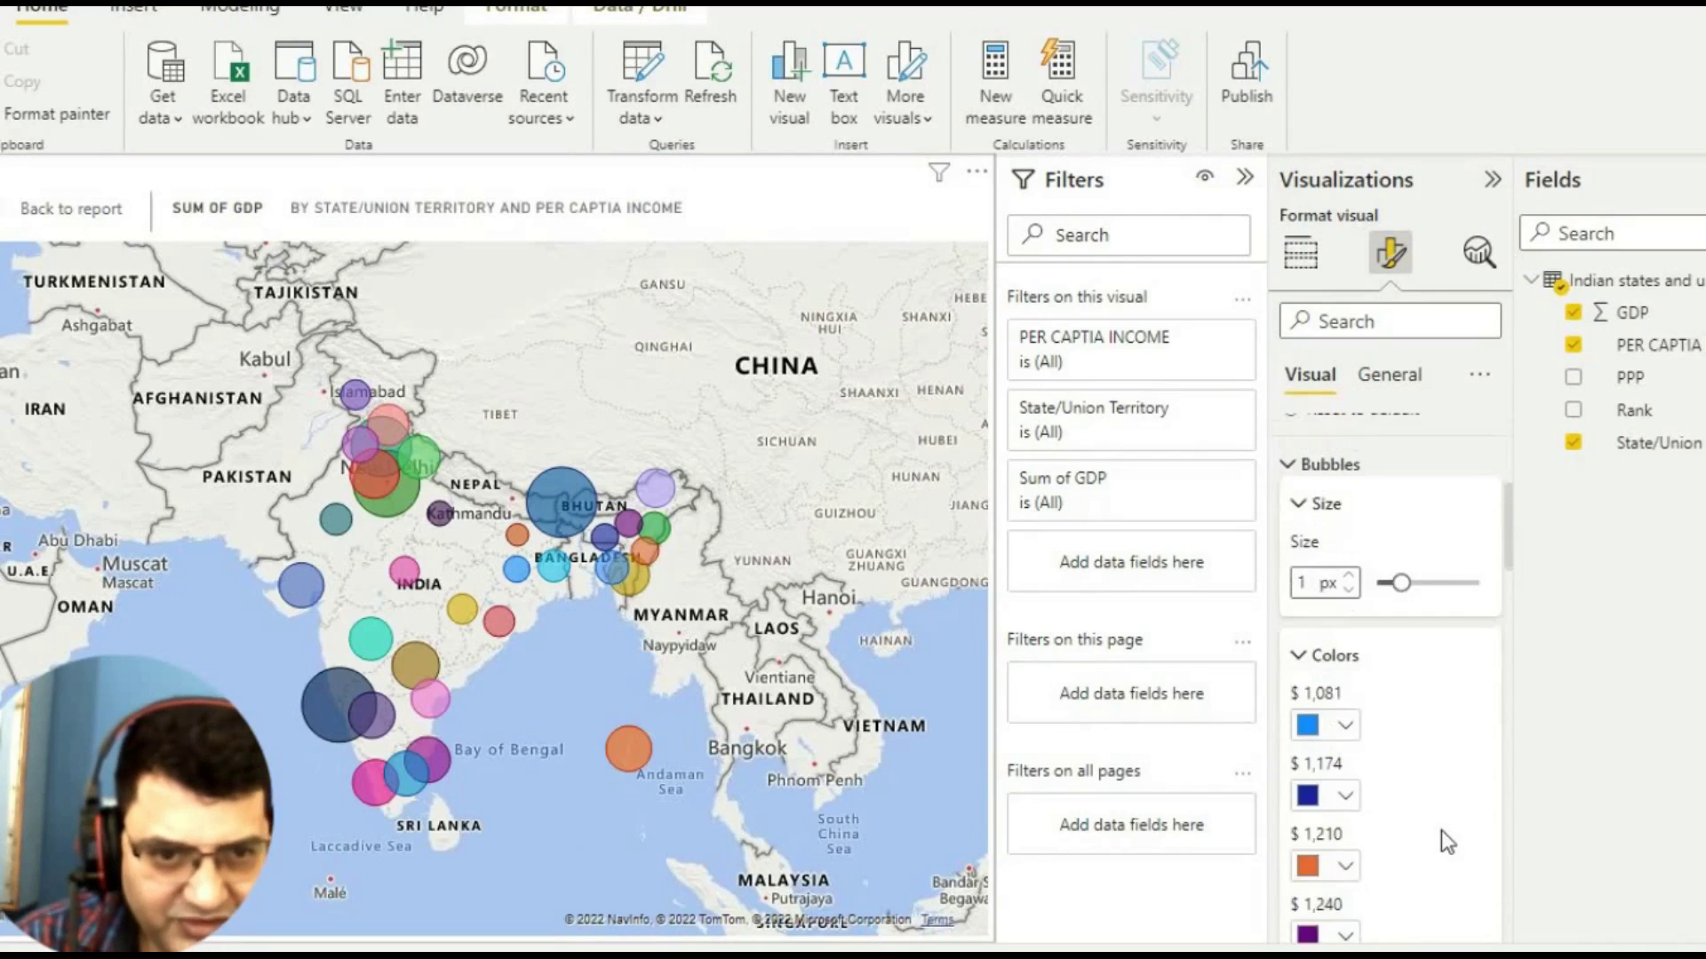
click(1334, 671)
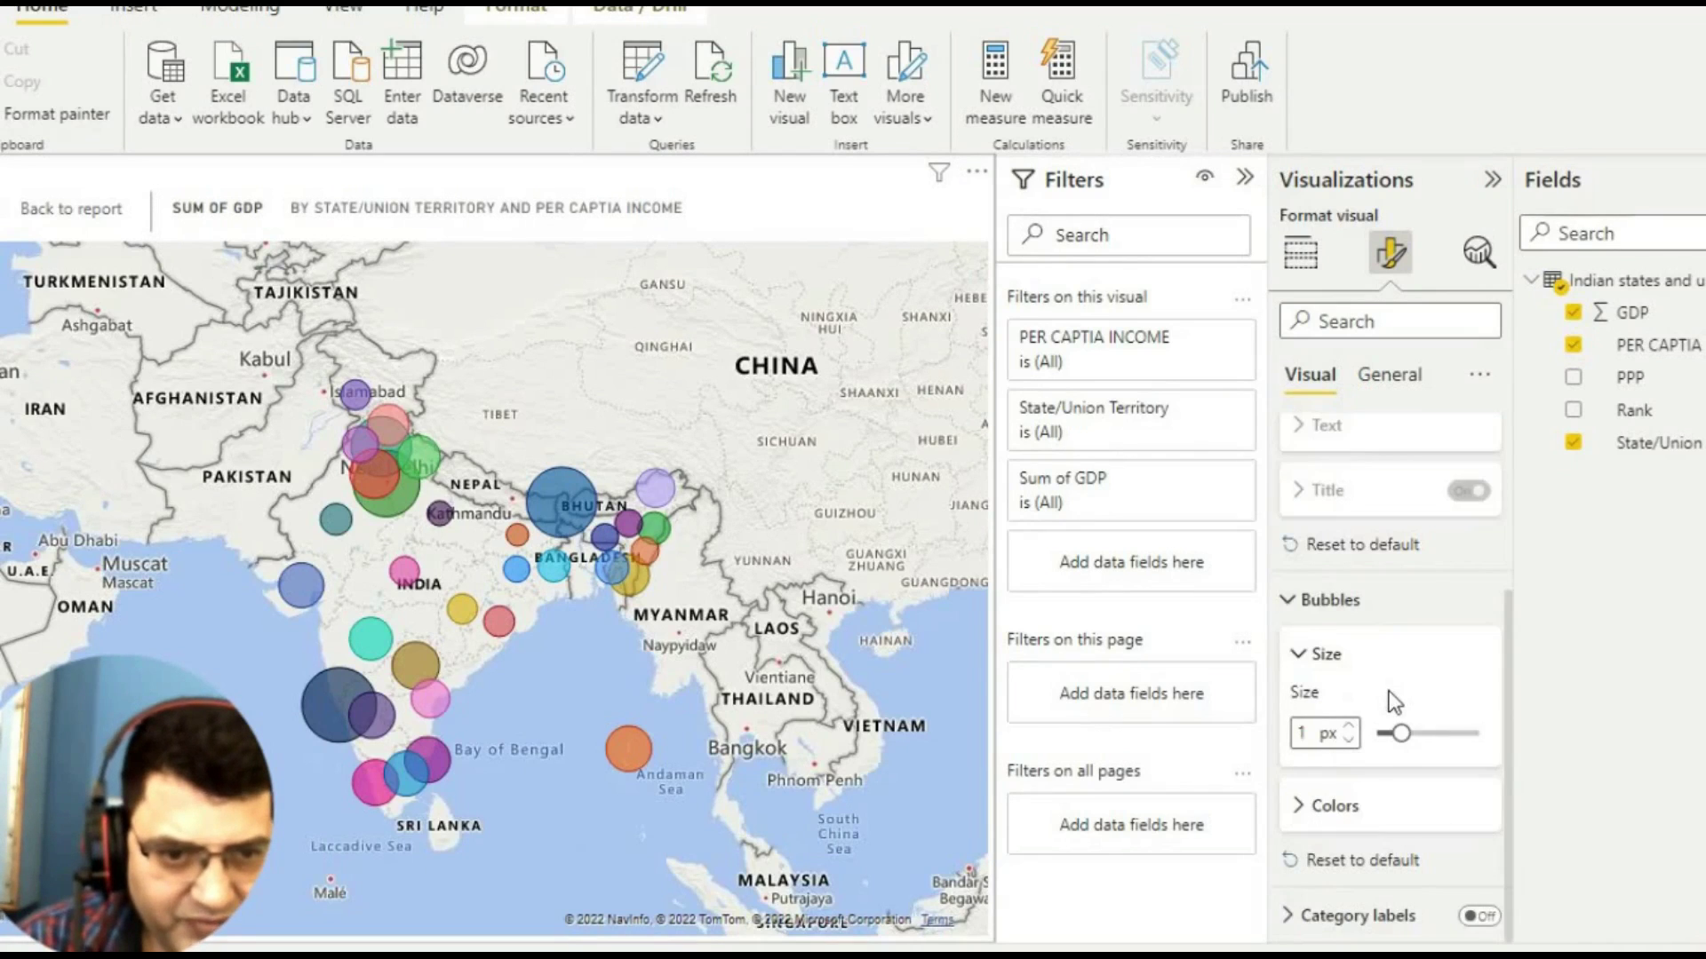
- Turn on category labels, make them bold, and switch their background off
click(1481, 916)
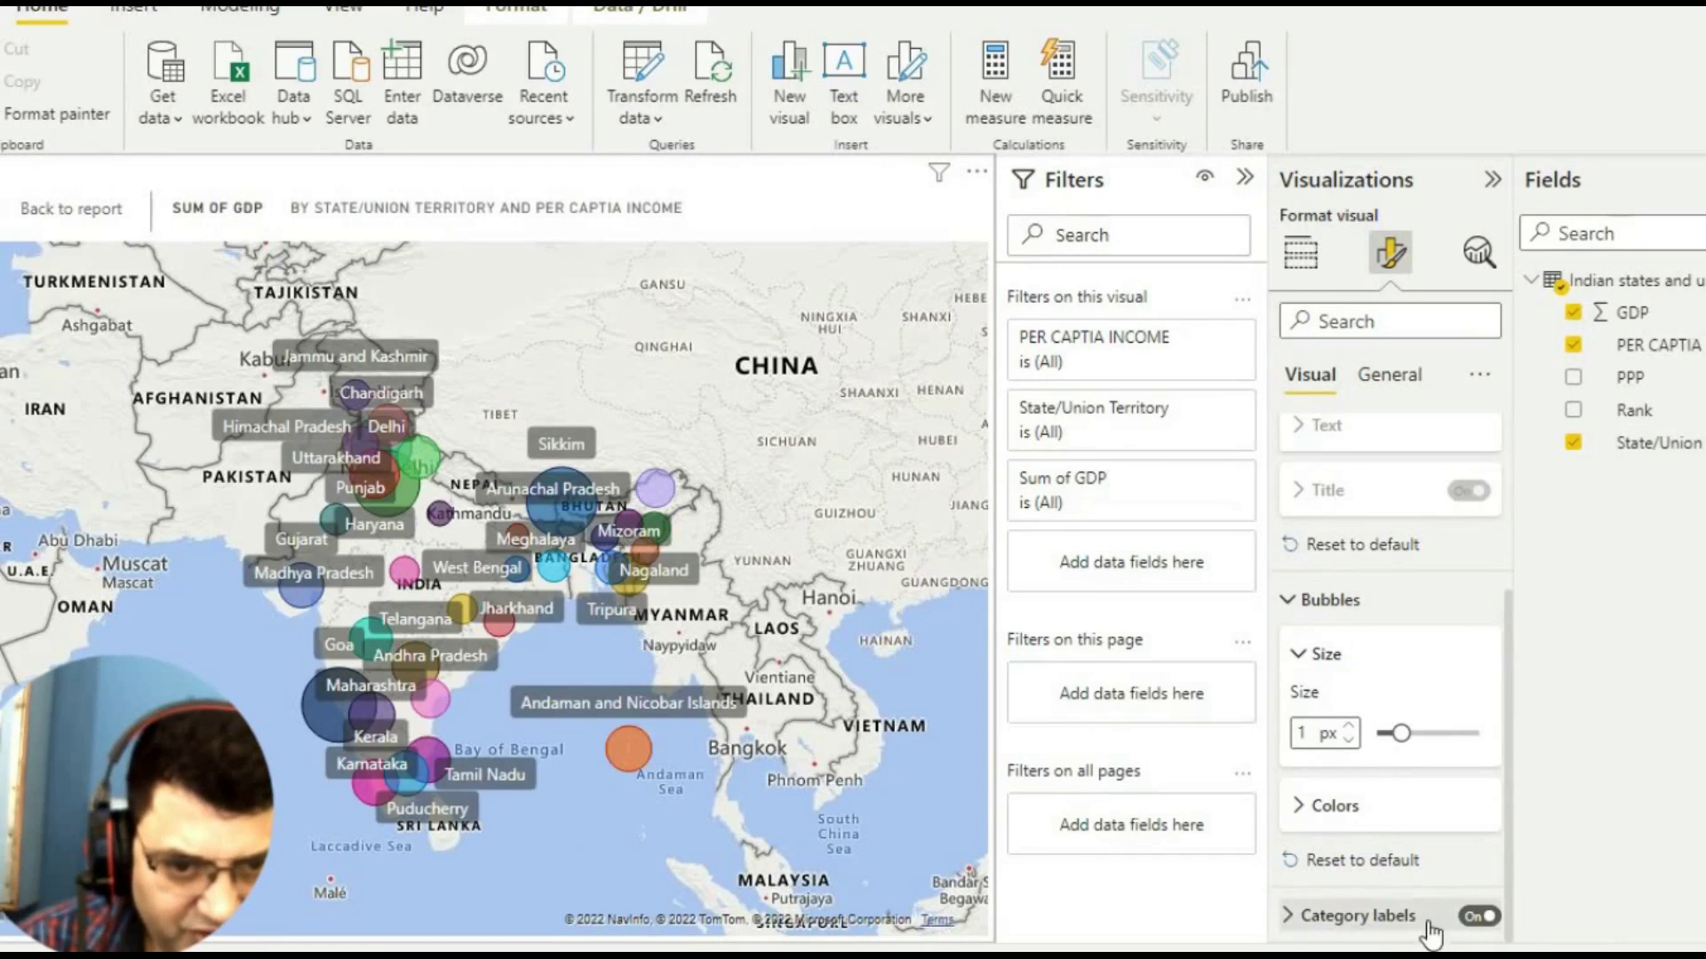
click(1383, 933)
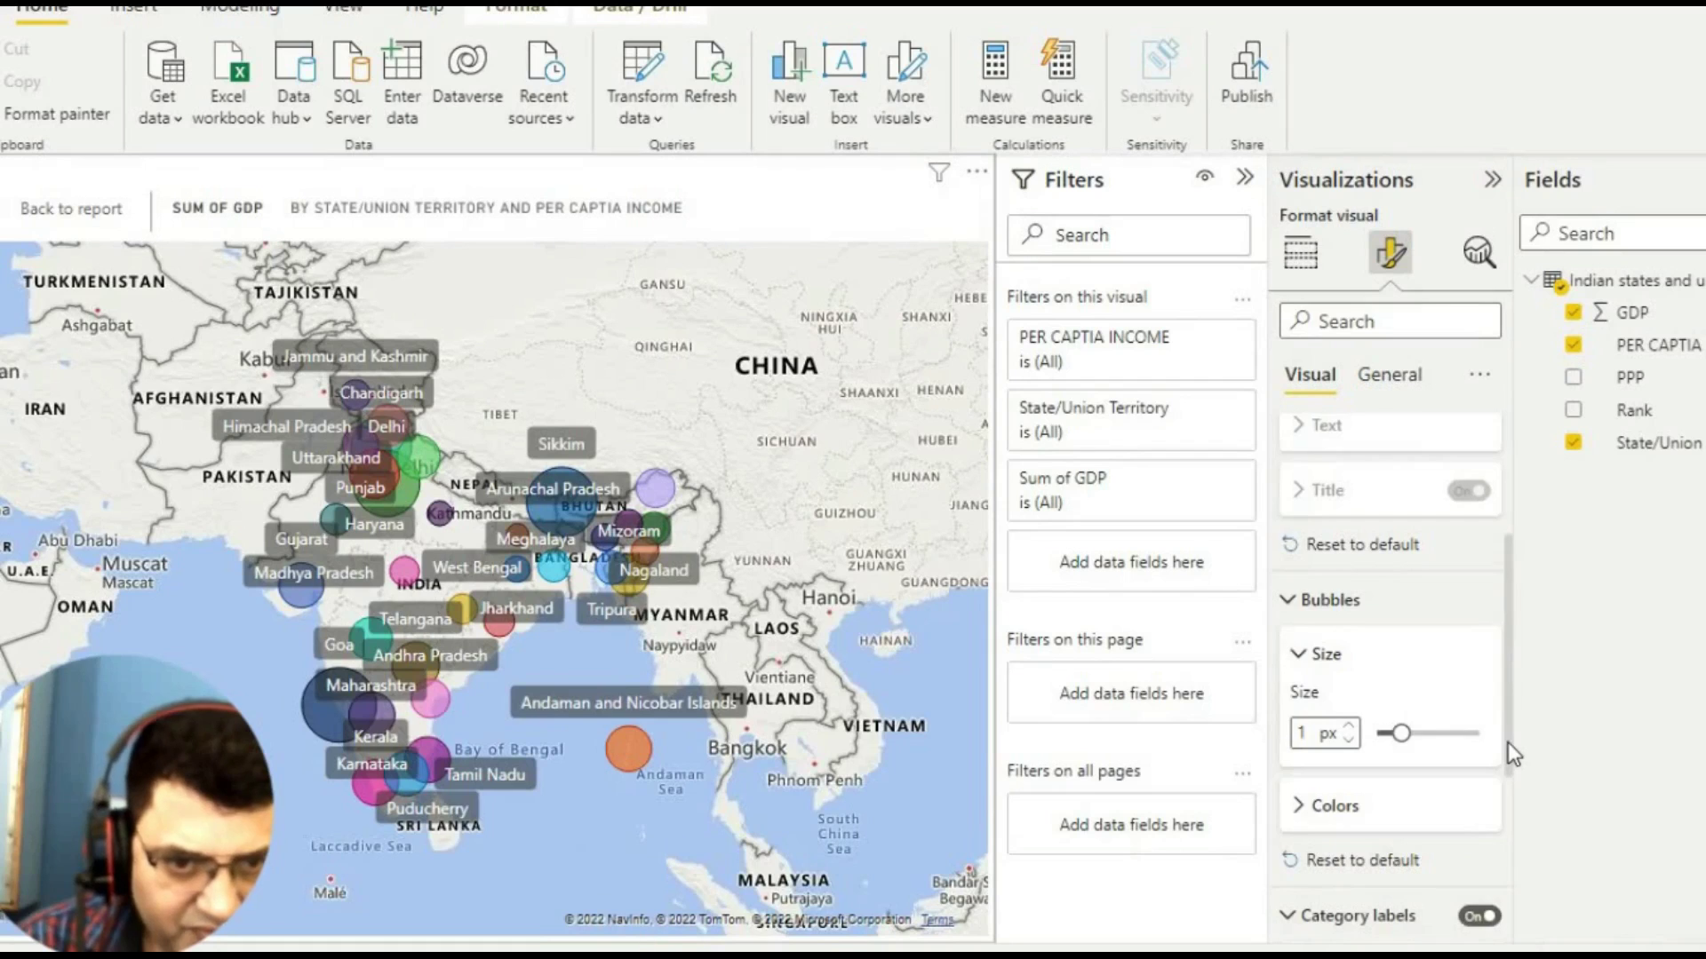
drag(1506, 743, 1554, 855)
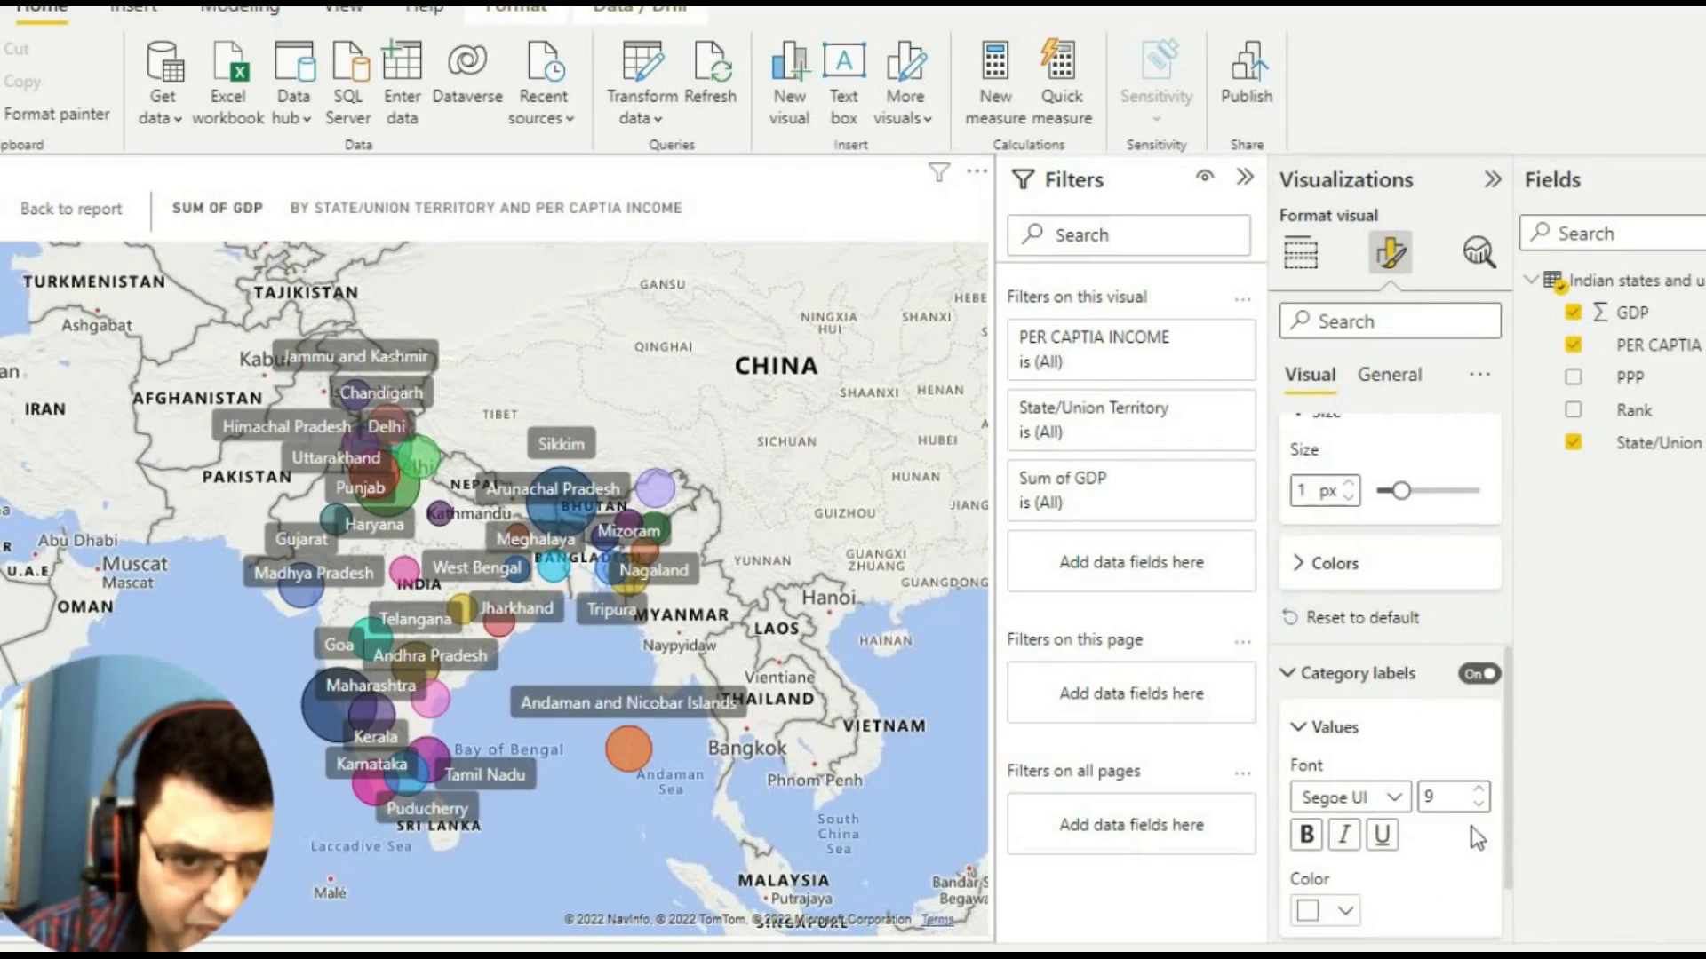
click(1306, 835)
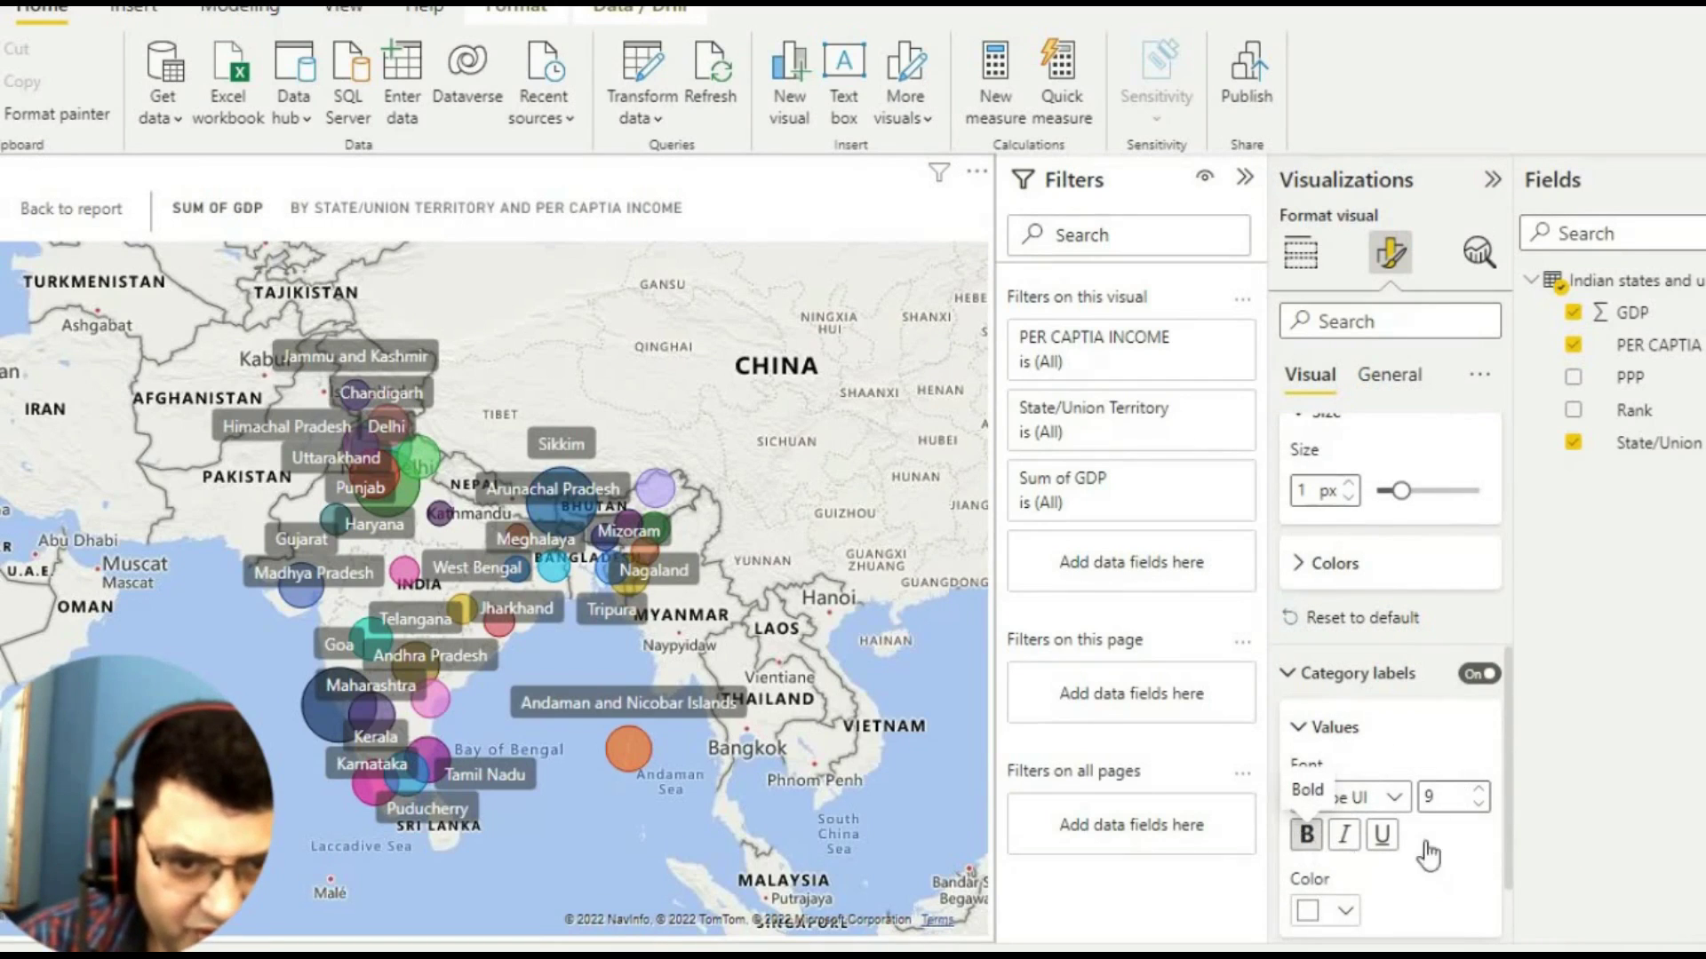
scroll(1420, 834, down, 1)
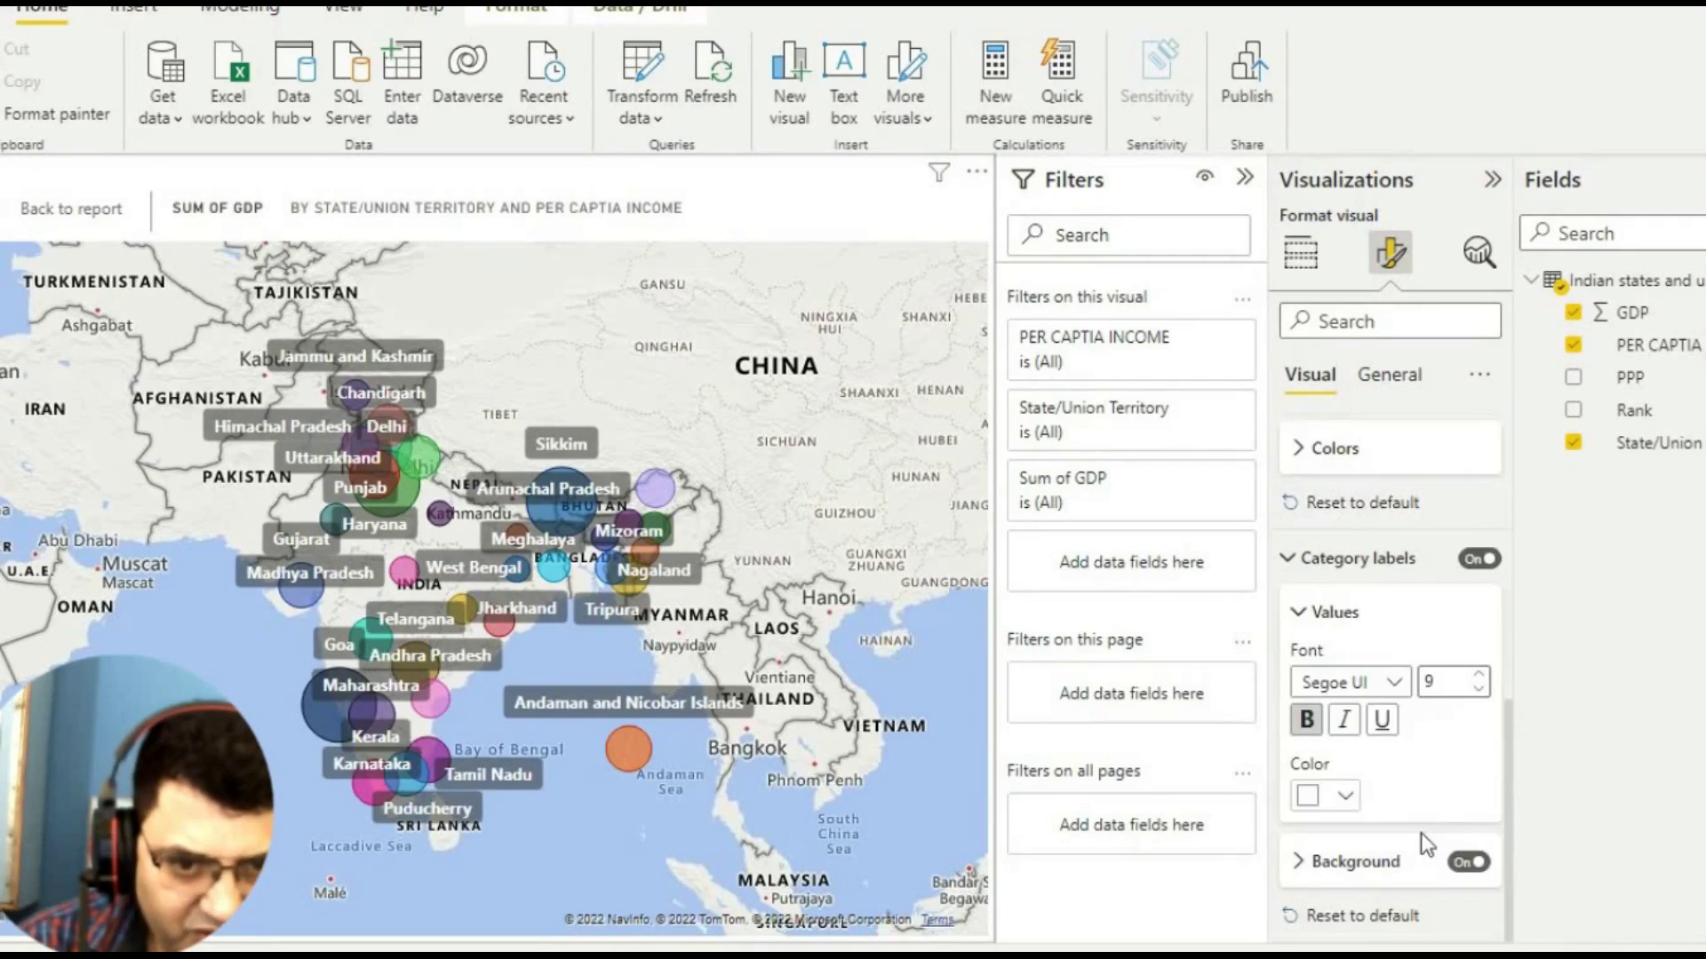
click(1372, 862)
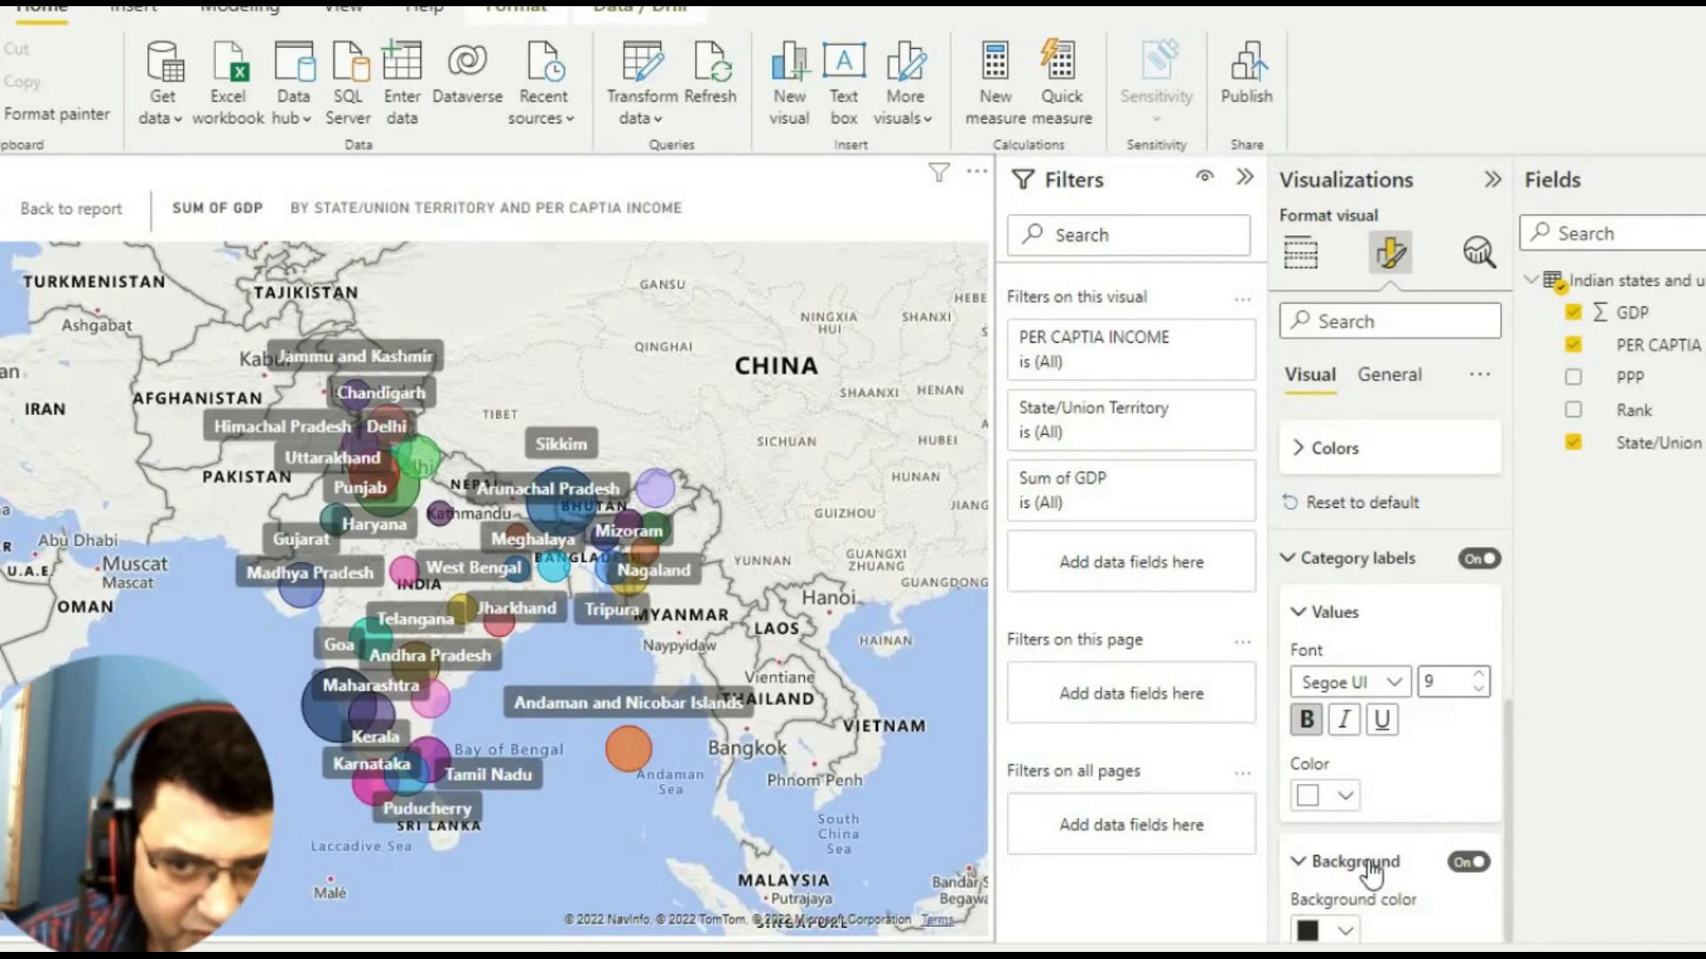
click(1465, 864)
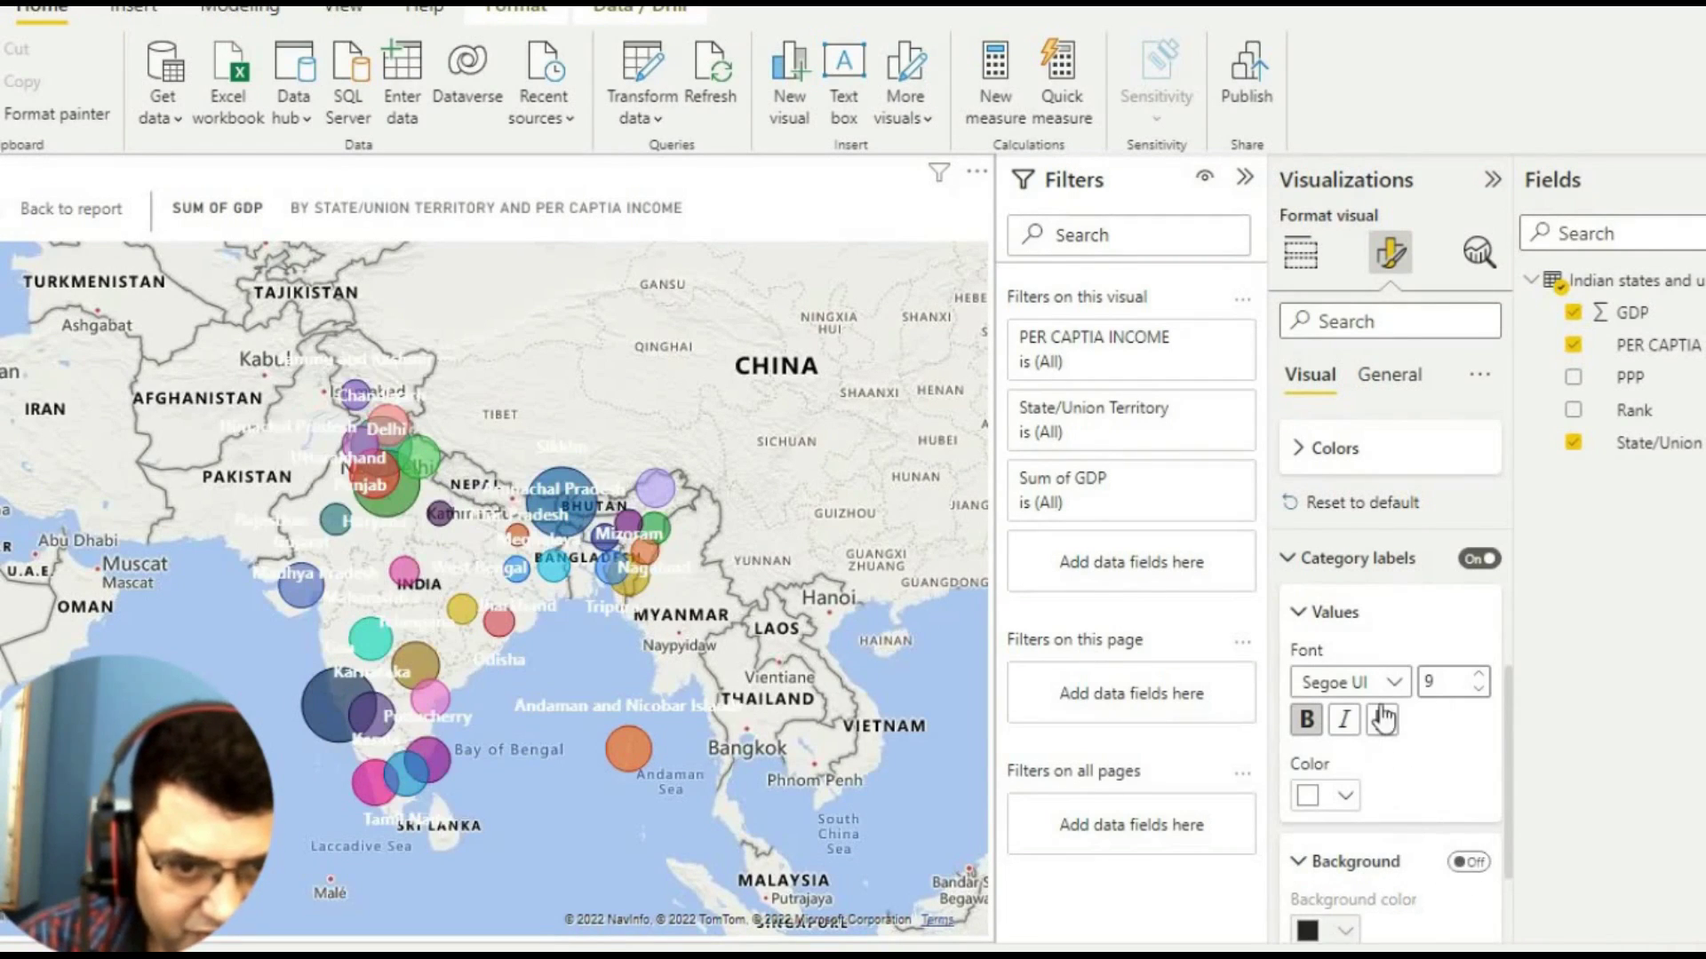
- Set the category label text colour to black
click(1311, 798)
click(1364, 580)
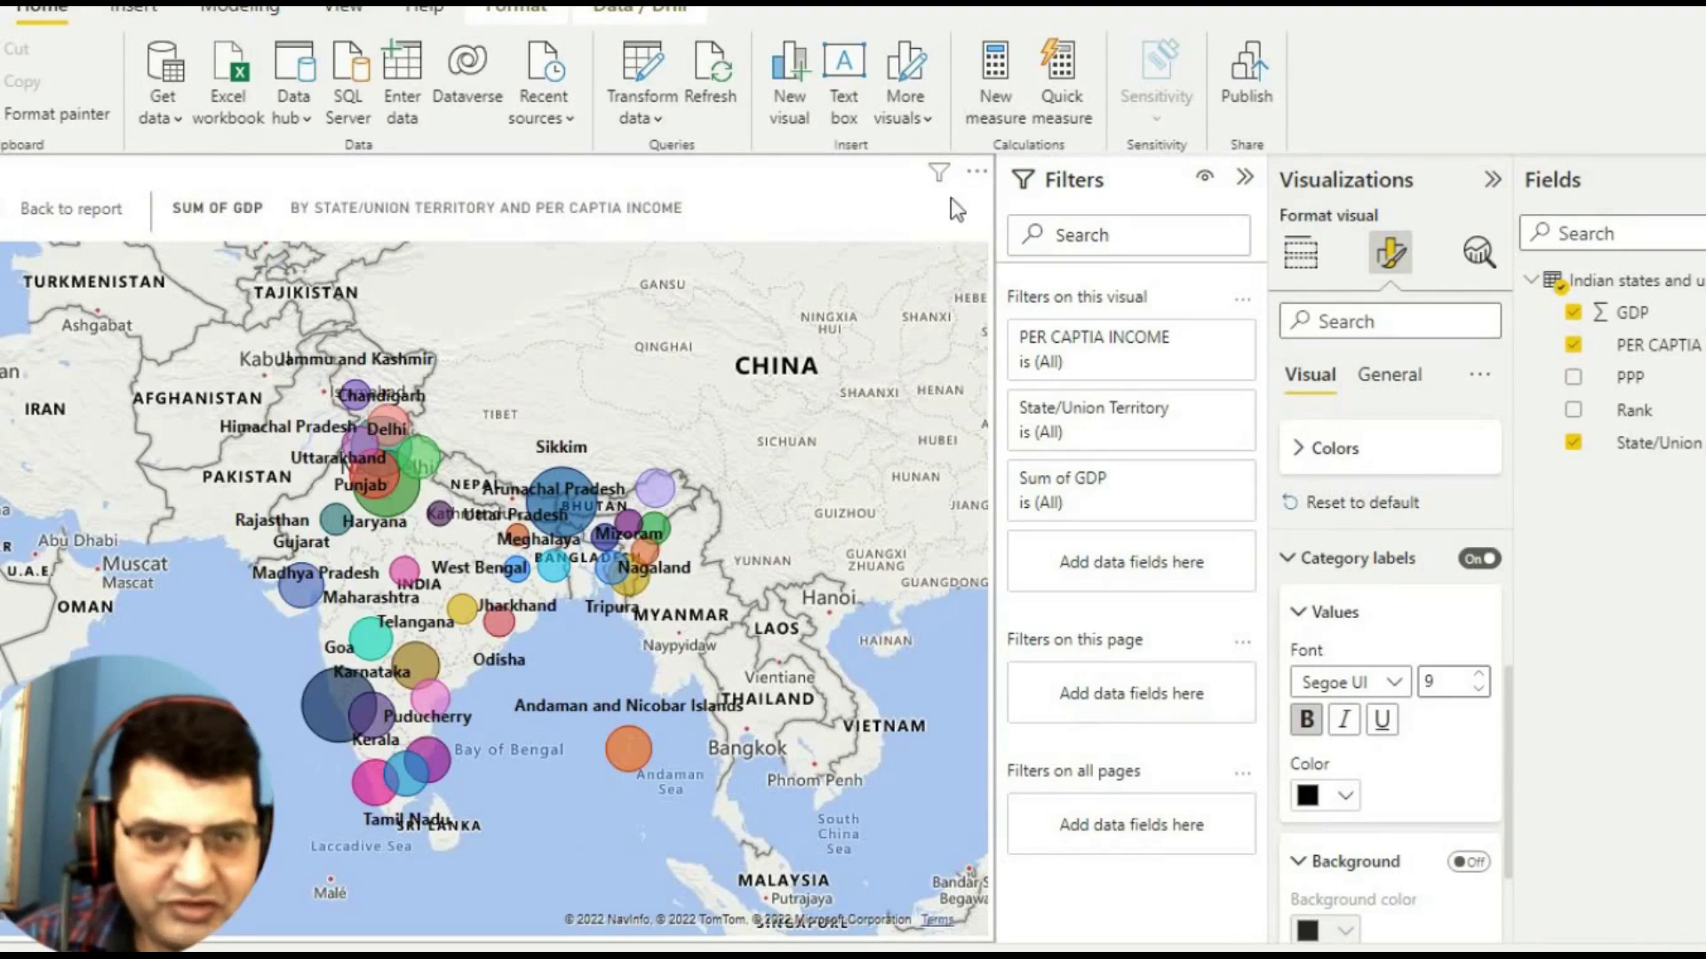
click(1360, 455)
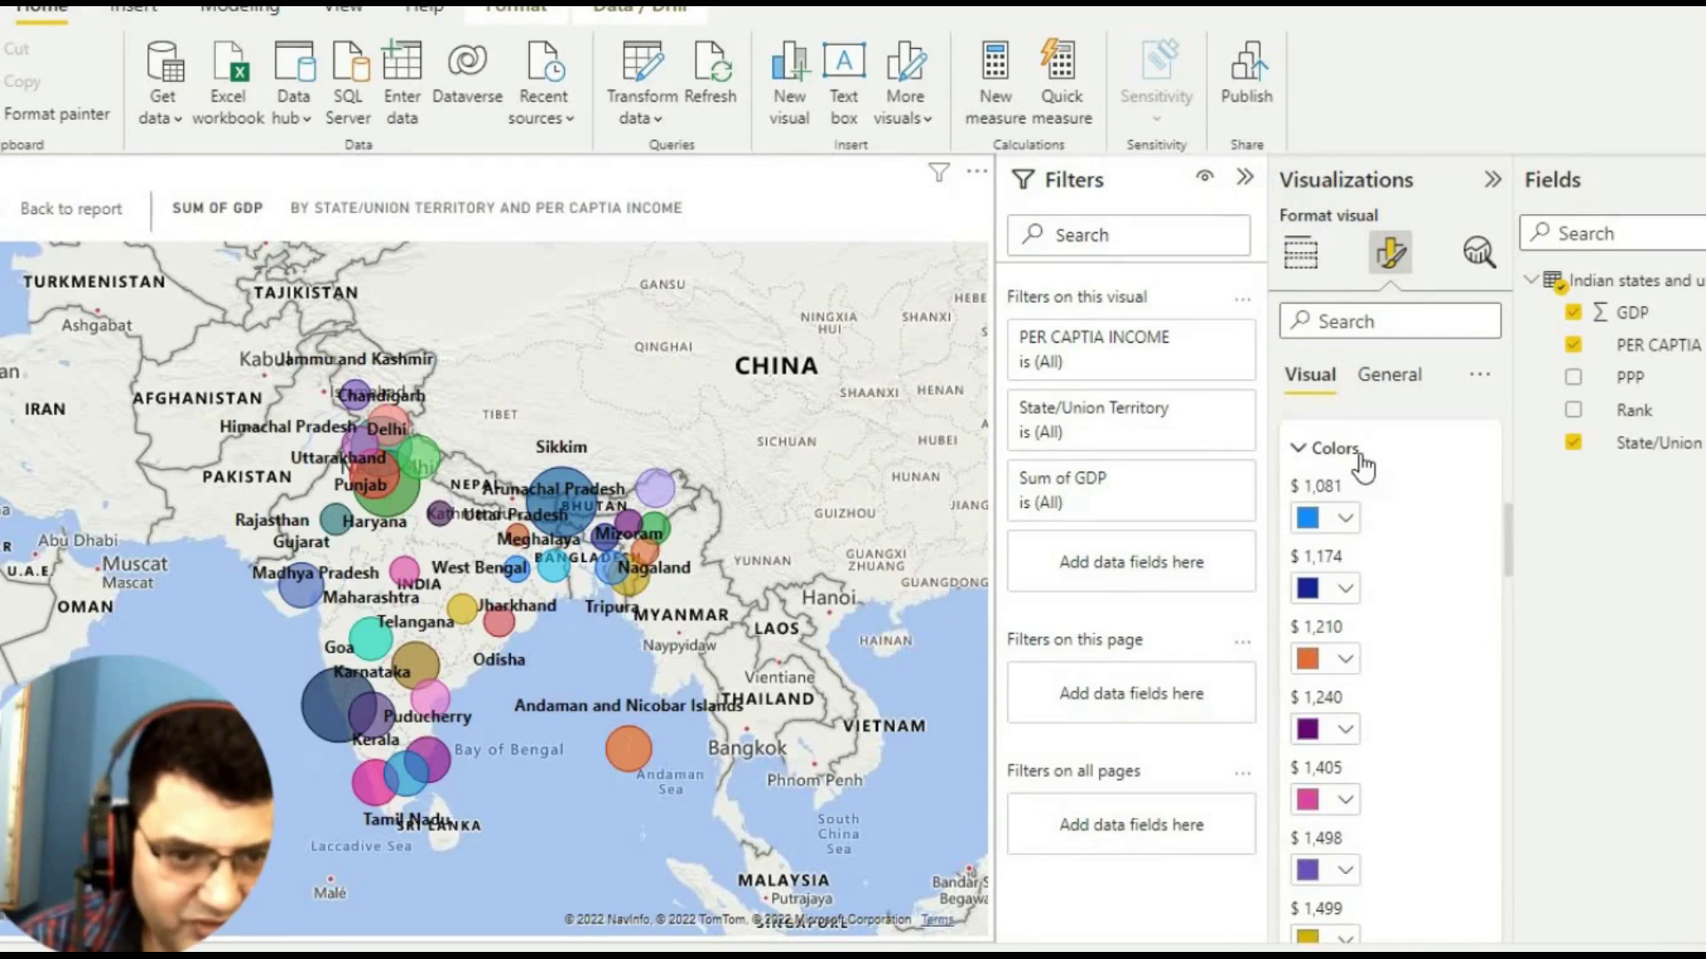
click(1360, 455)
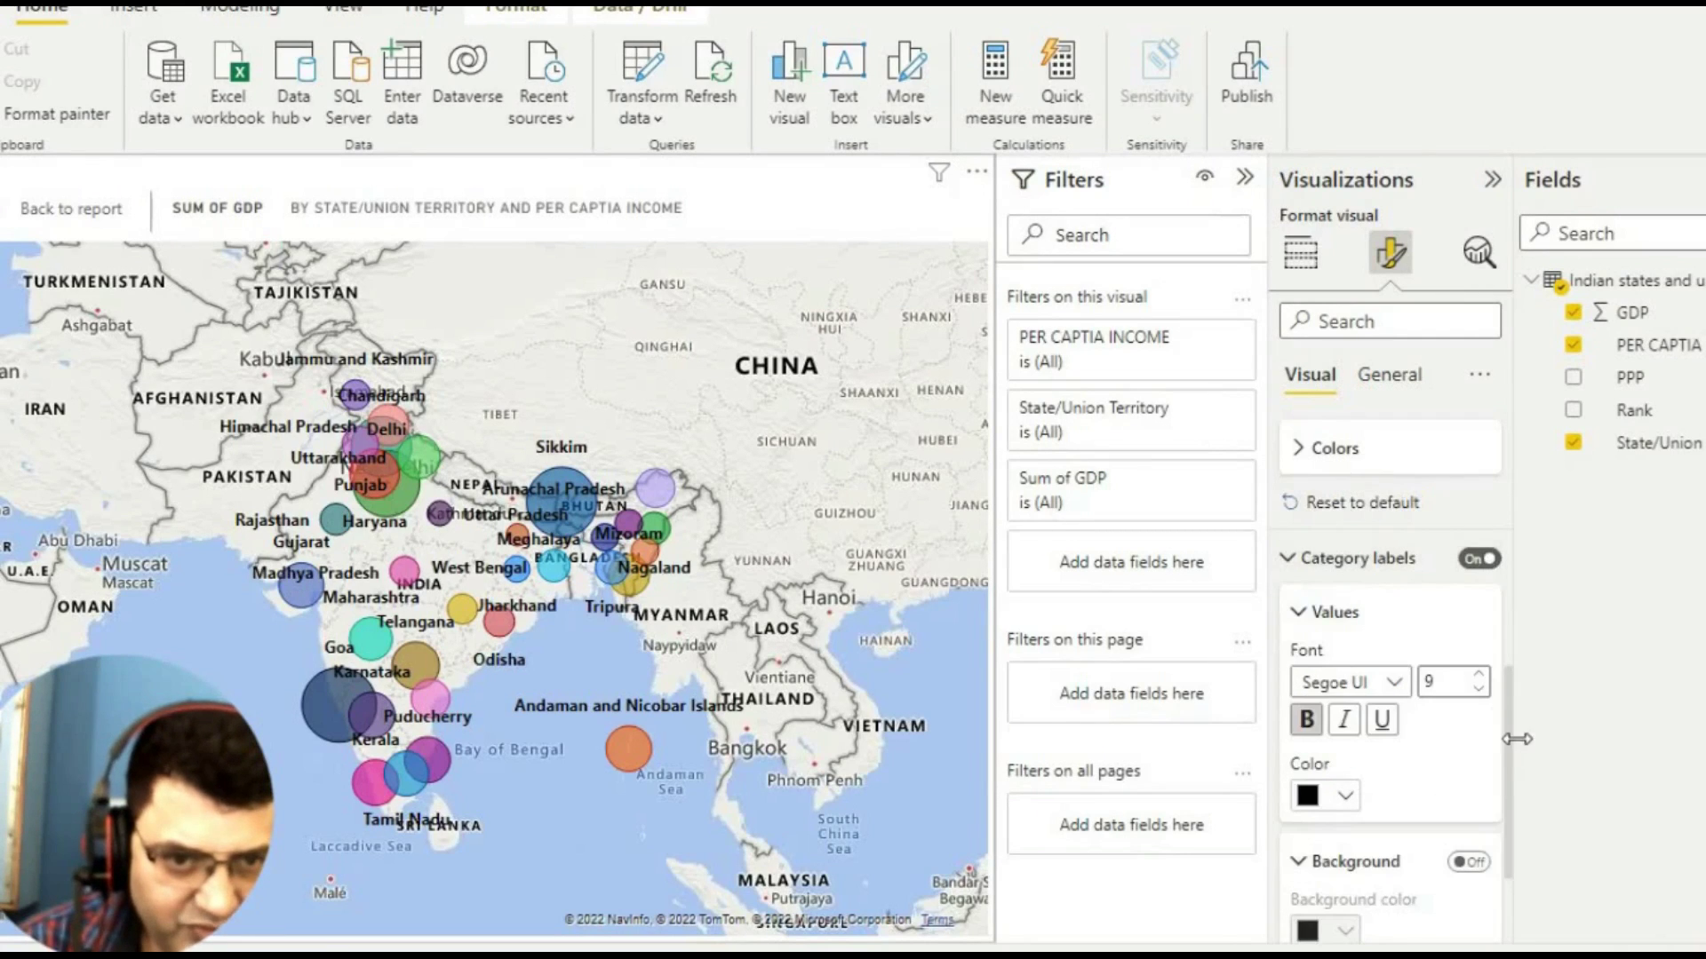
- Switch on Zoom buttons under the map's Map settings Controls
scroll(1502, 622, up, 8)
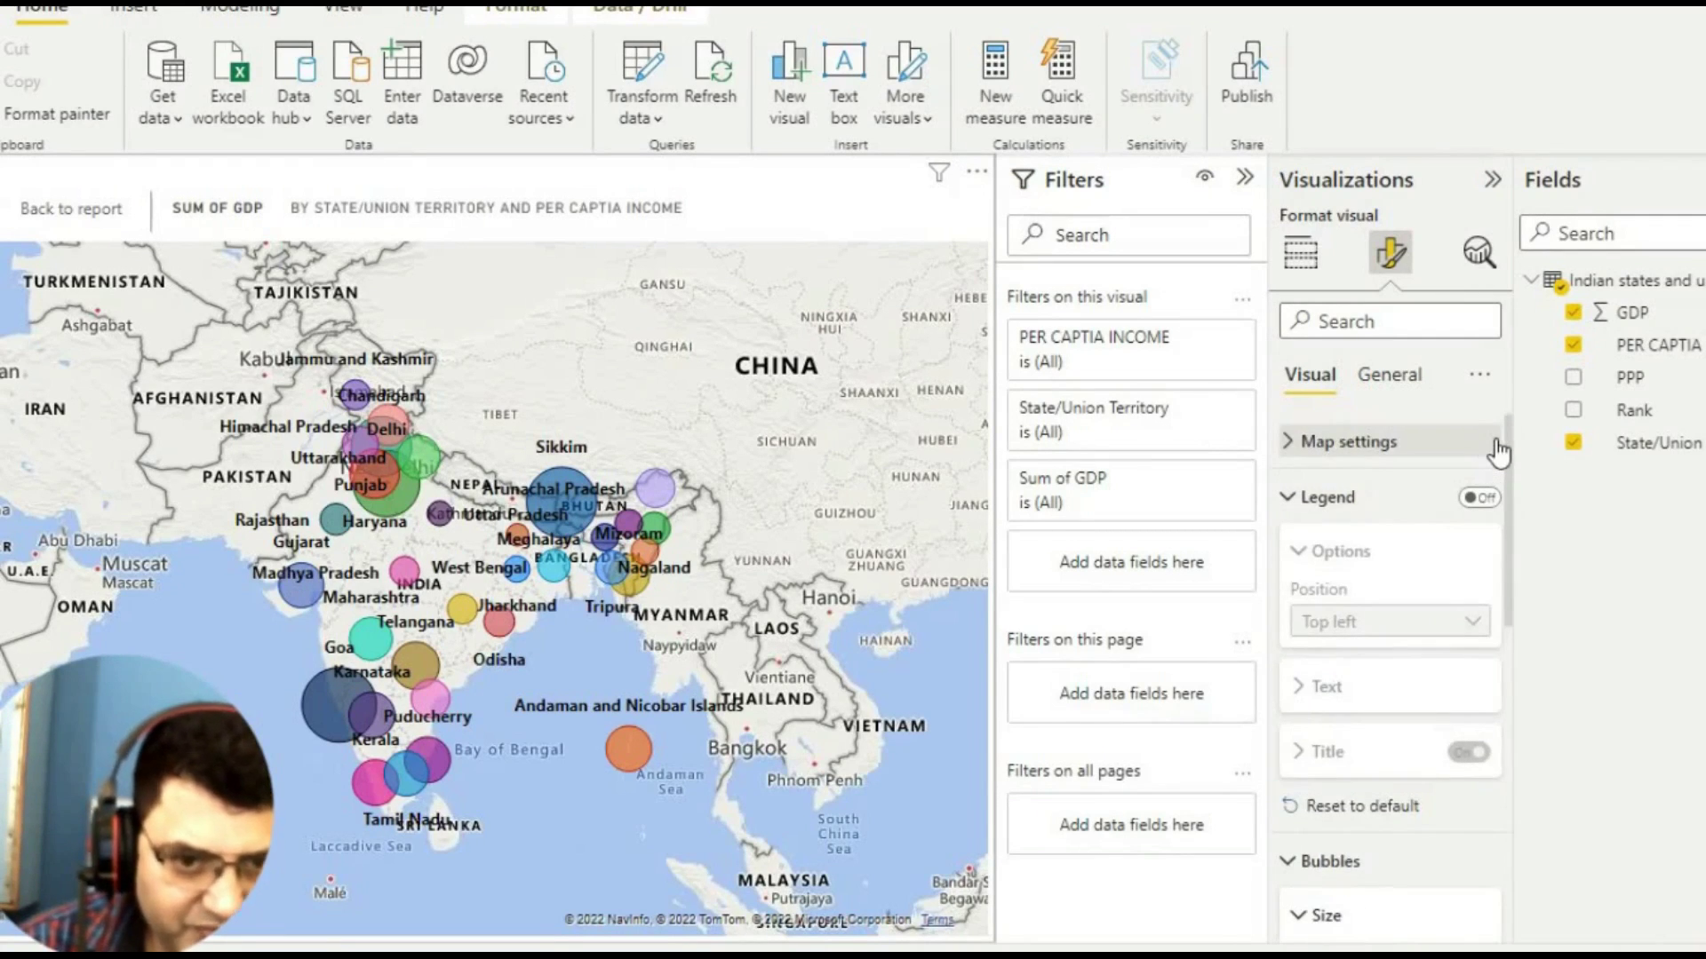
click(1477, 451)
click(1468, 605)
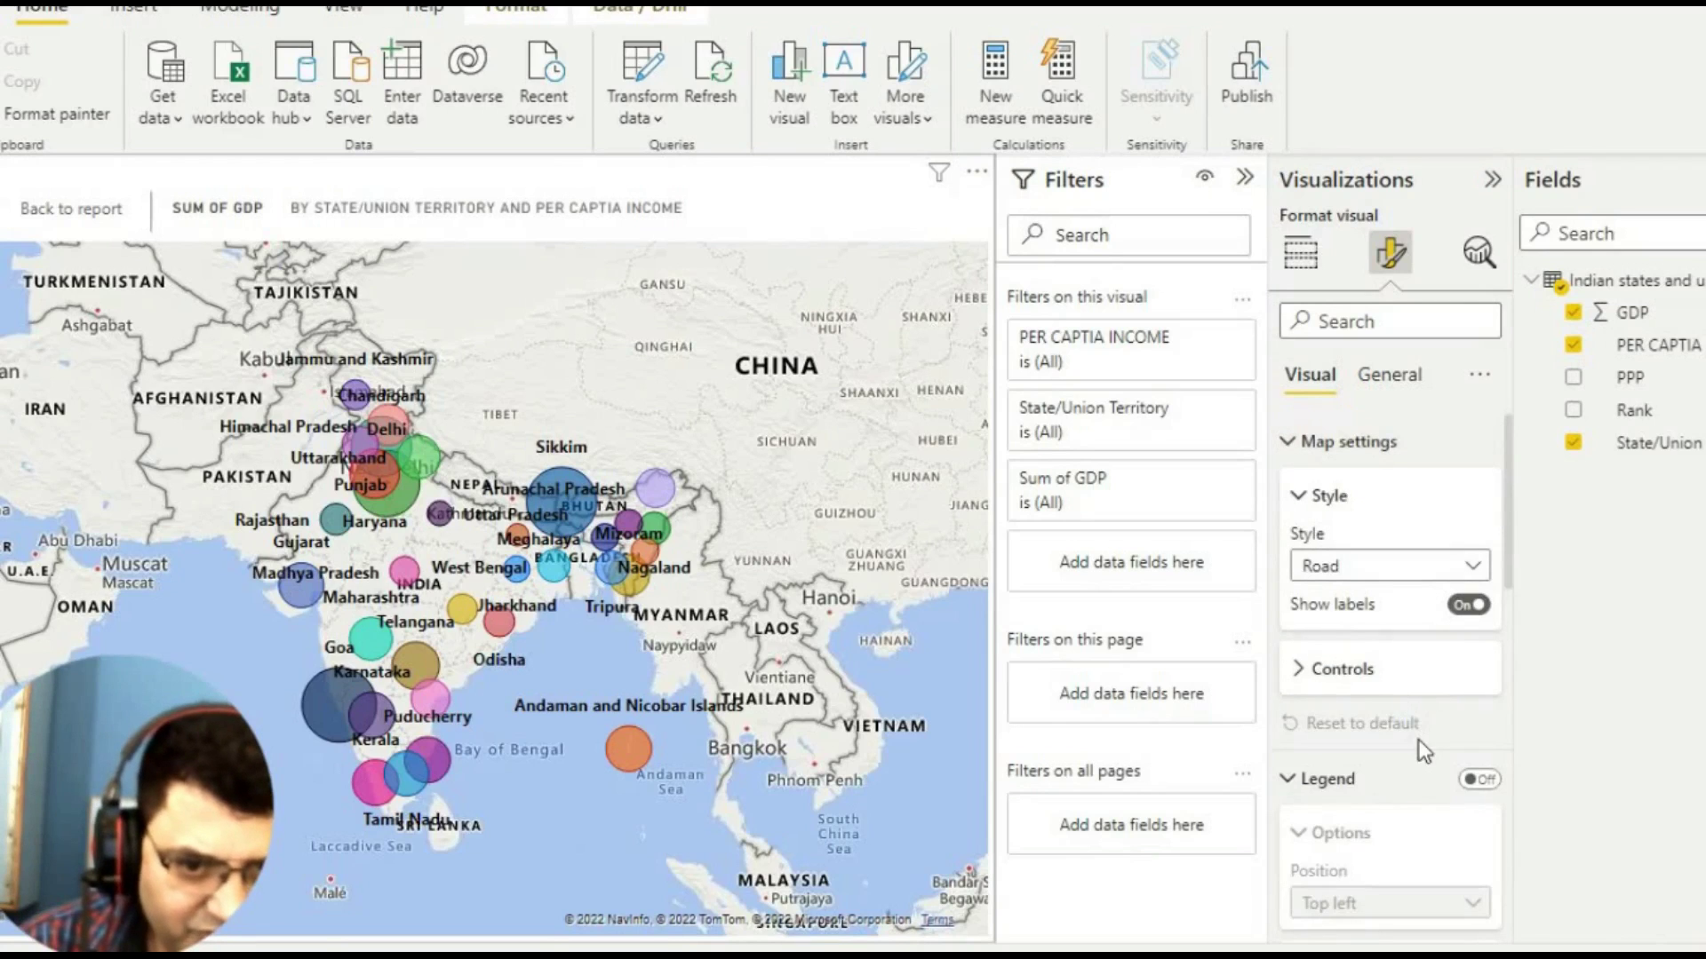
click(1343, 691)
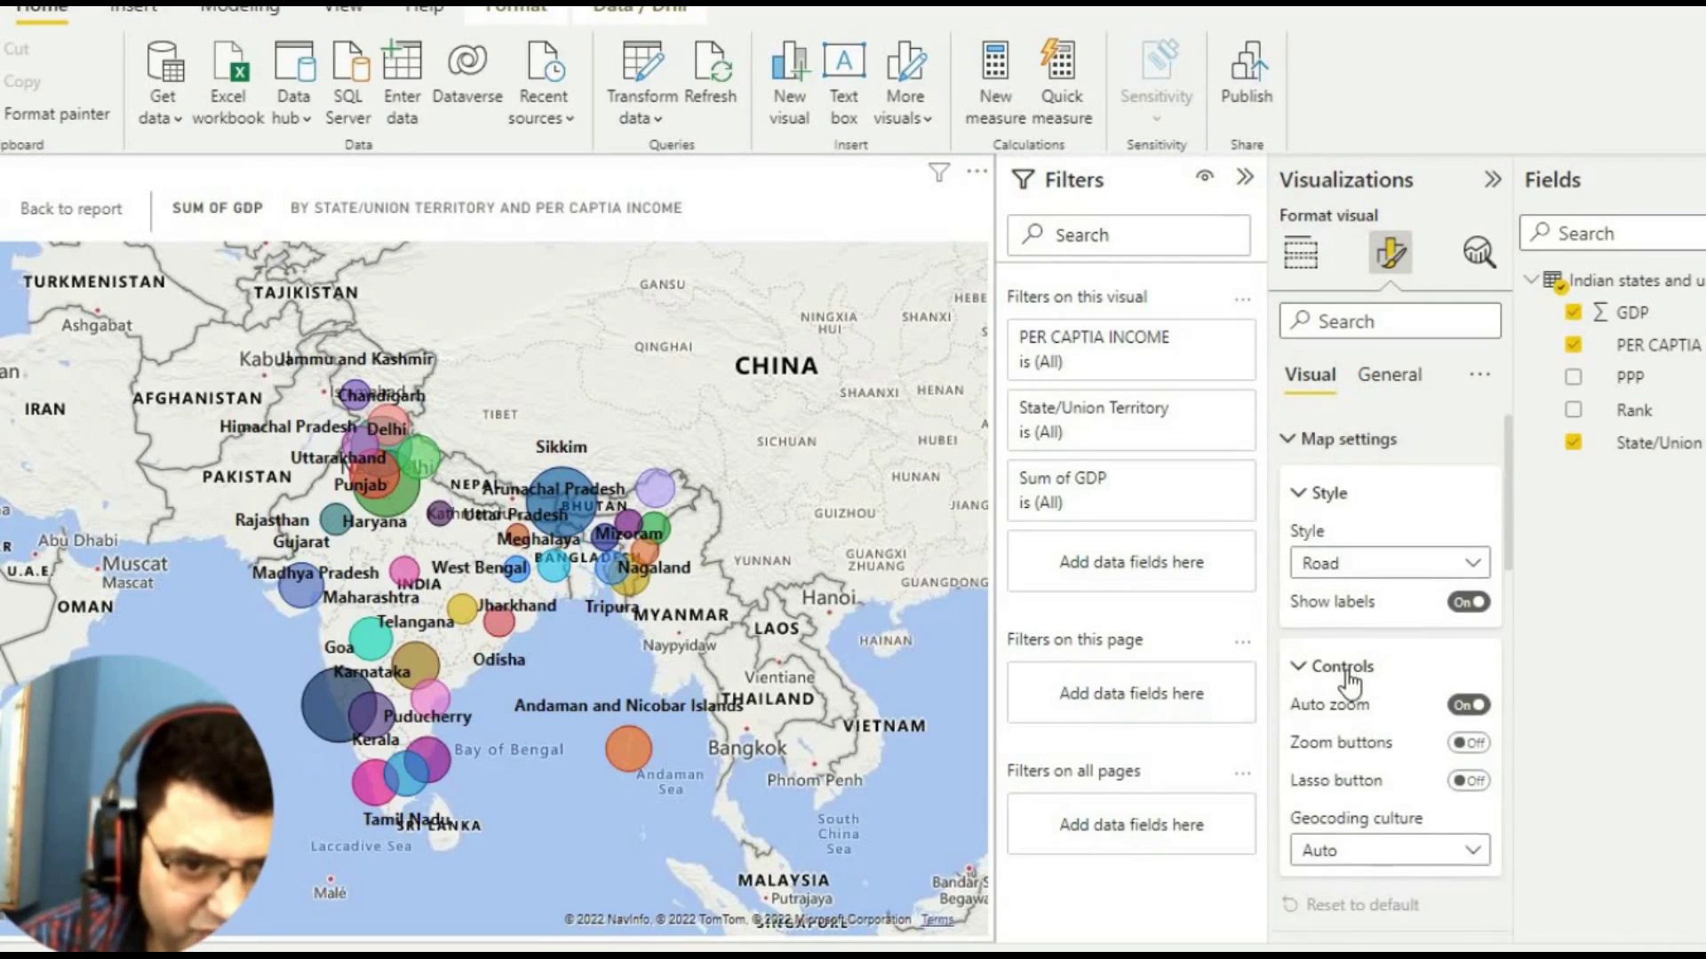
scroll(1399, 689, down, 1)
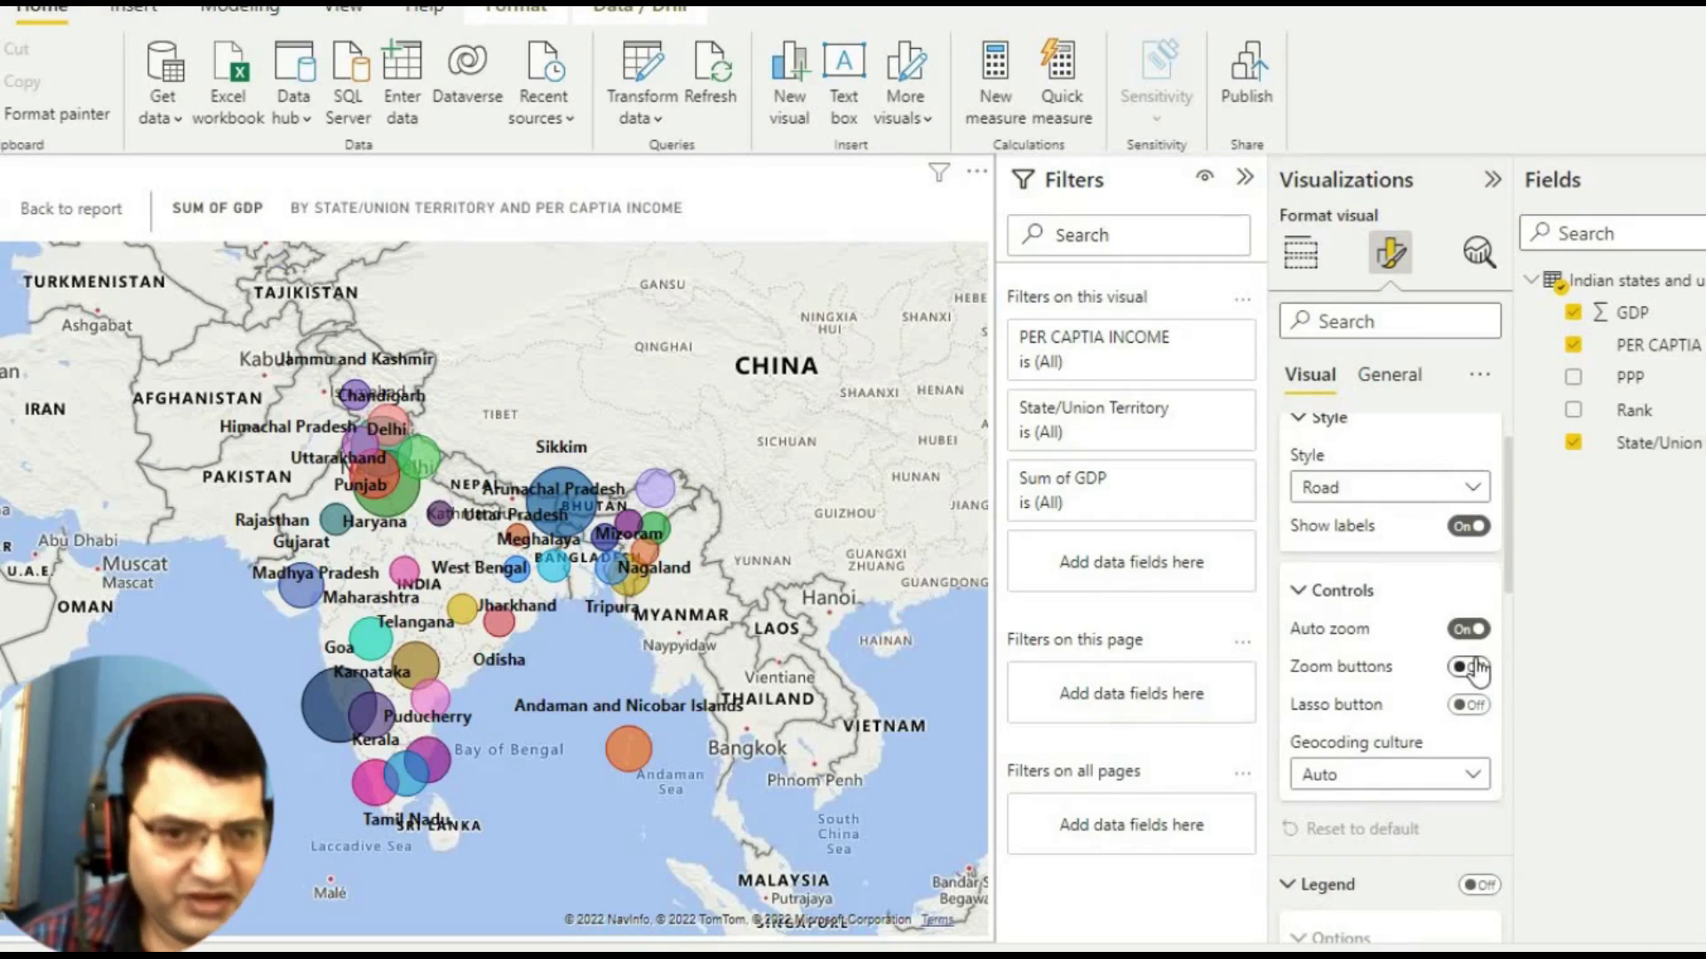
click(1470, 668)
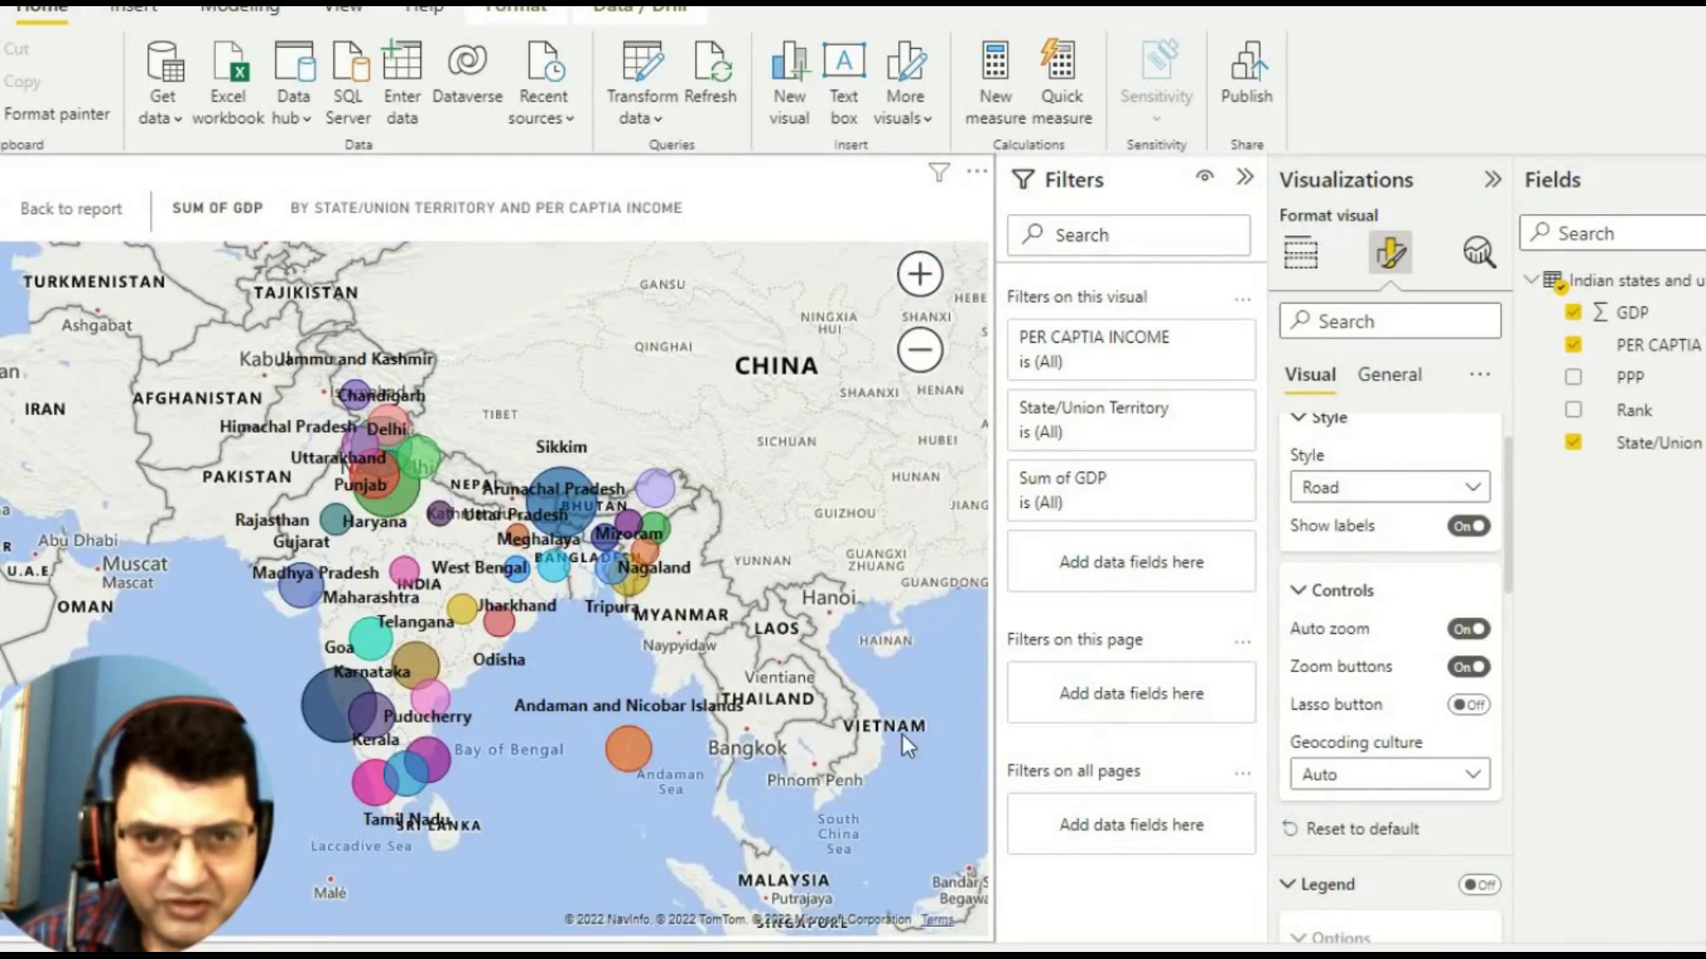
- Zoom the map in two levels on central-eastern India
click(919, 273)
click(919, 273)
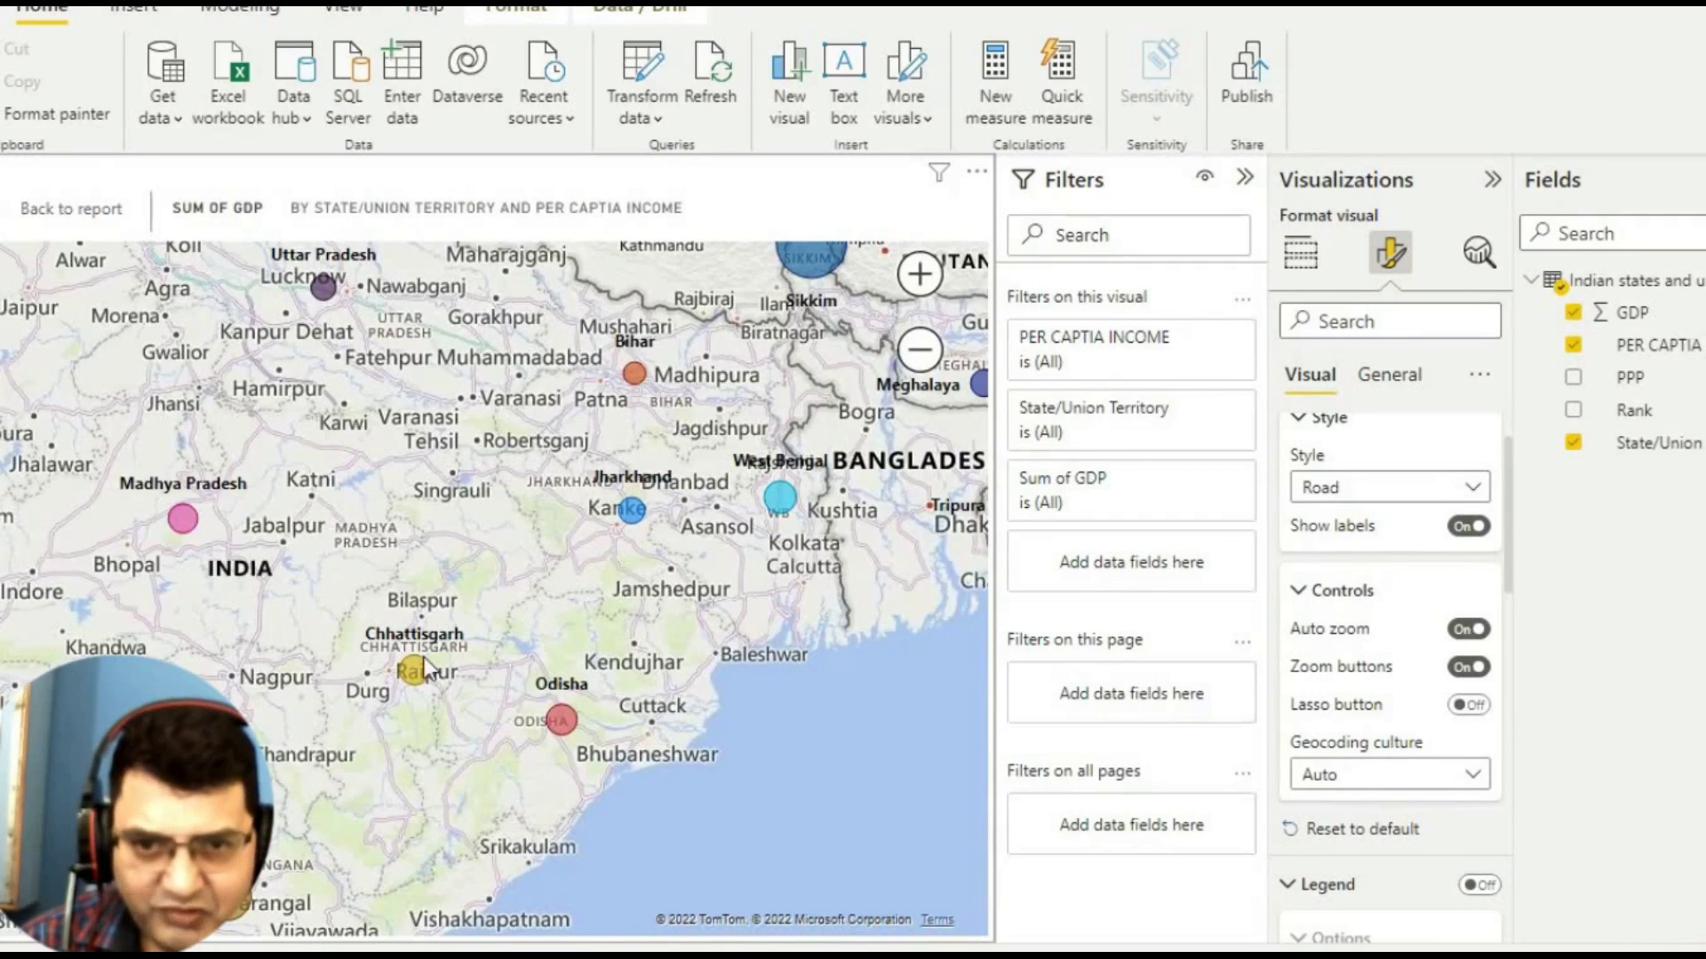
mouse_move(423, 677)
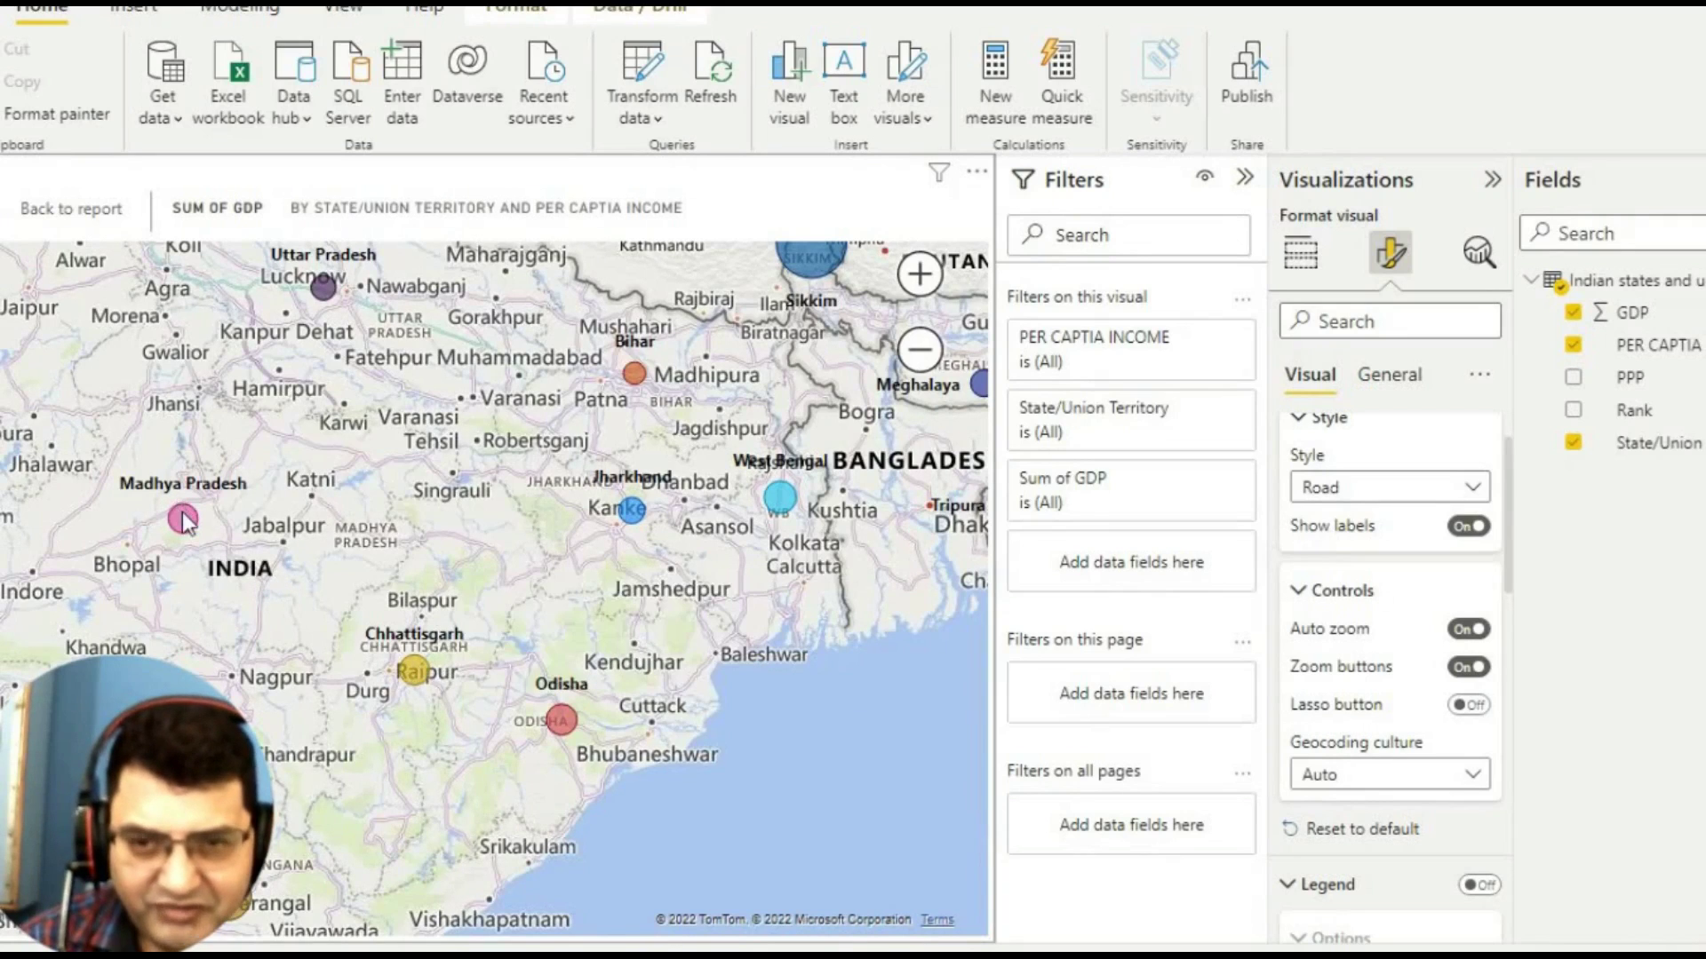
mouse_move(184, 519)
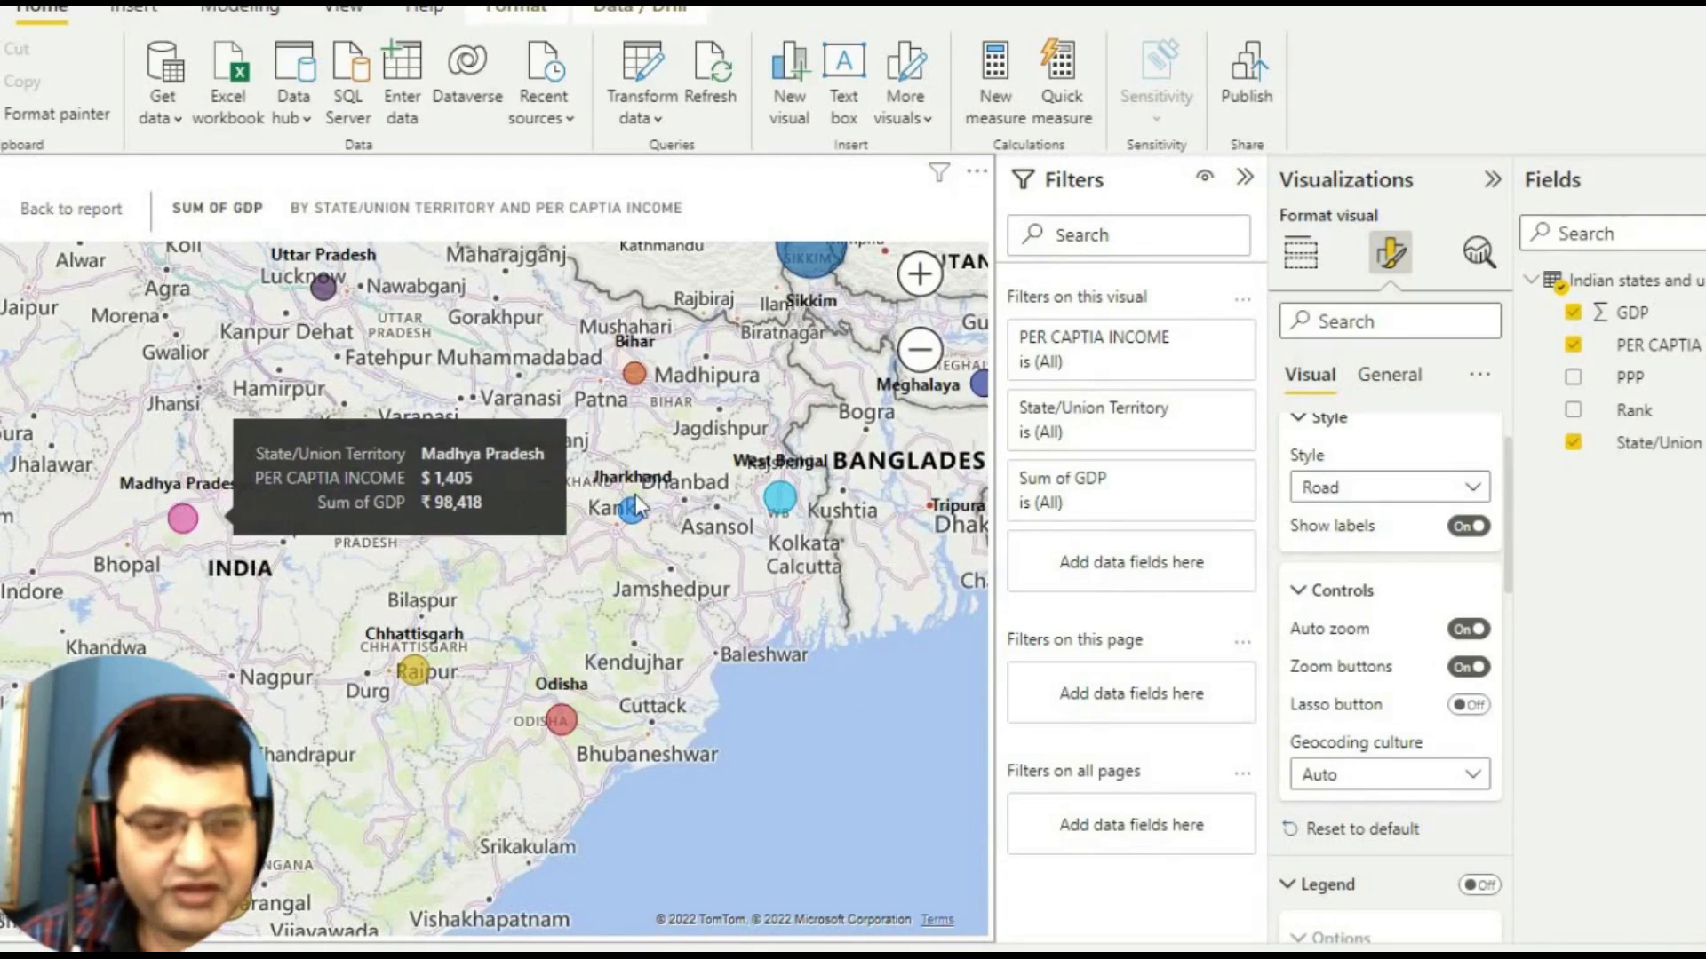